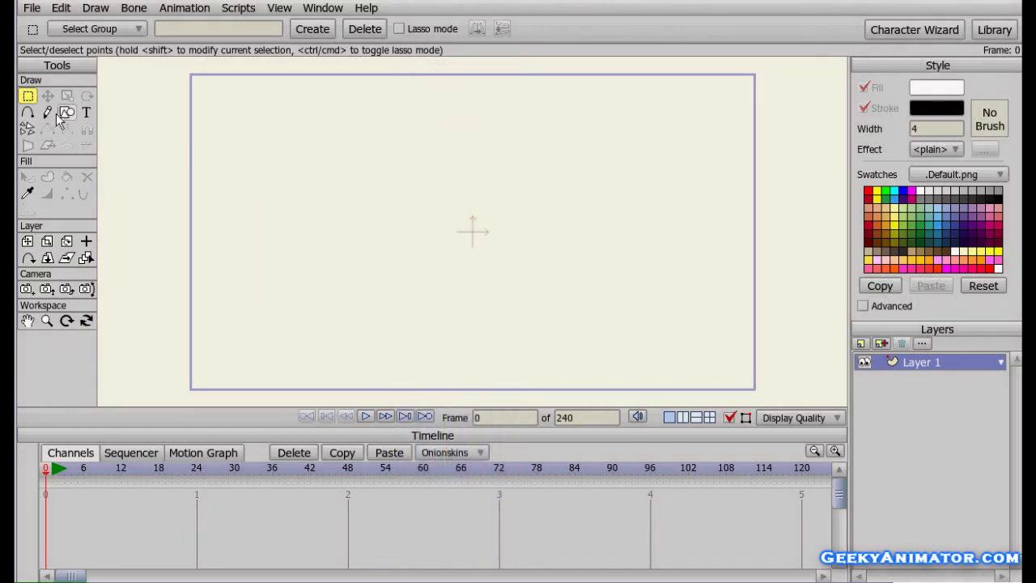
- Draw a closed, headless body outline with two arms and two legs using the Add Point tool
click(27, 112)
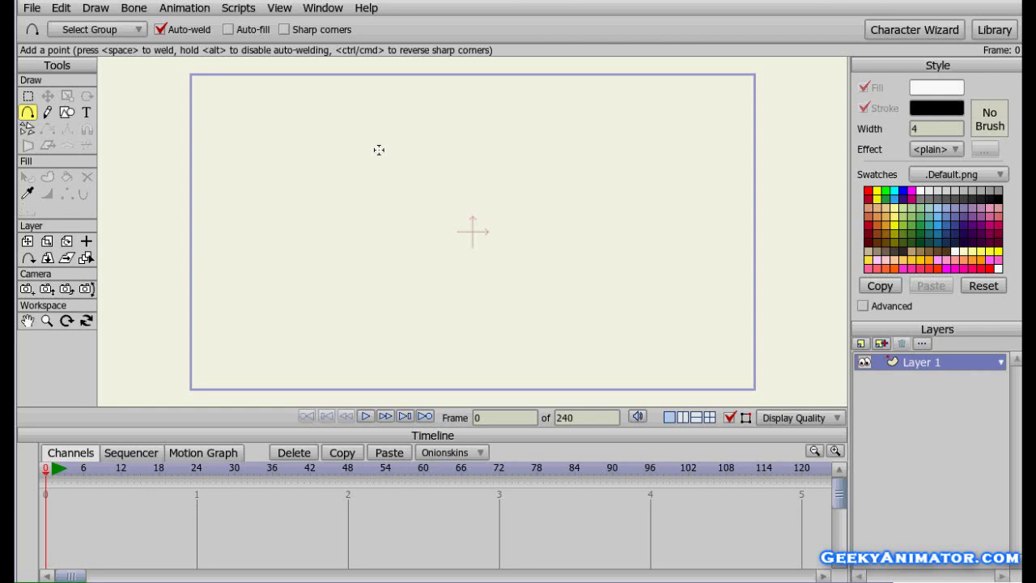
drag(379, 150, 373, 372)
scroll(372, 371, down, 3)
drag(359, 284, 533, 254)
drag(533, 255, 366, 140)
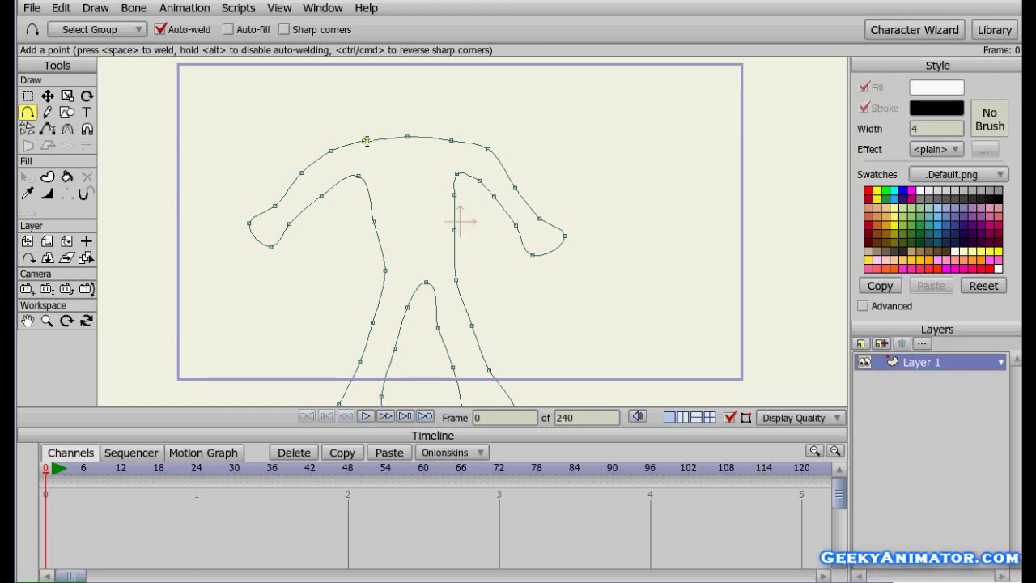
- Create a shape from the closed body outline with a white fill and a black stroke of width 4
click(48, 179)
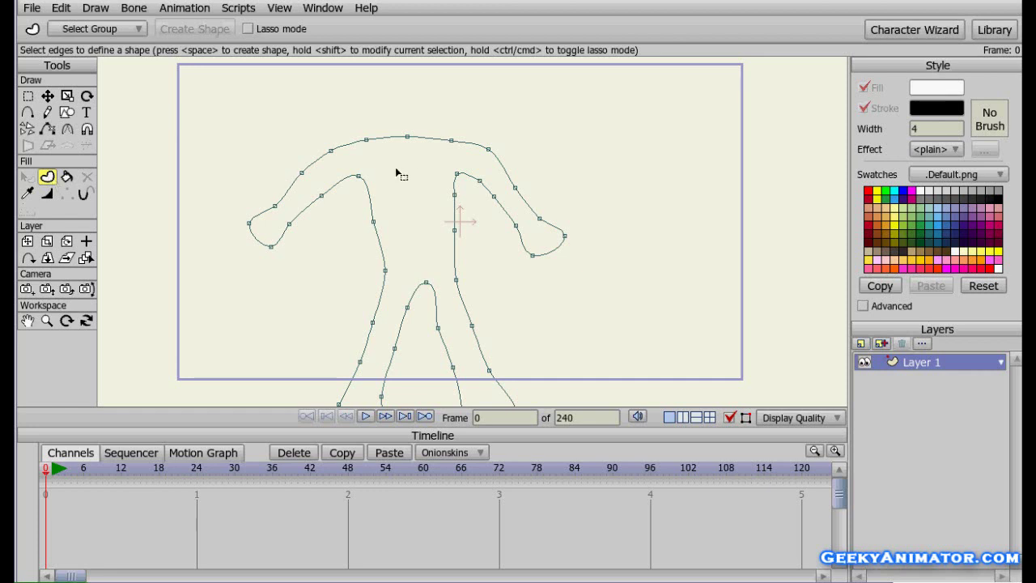
click(348, 147)
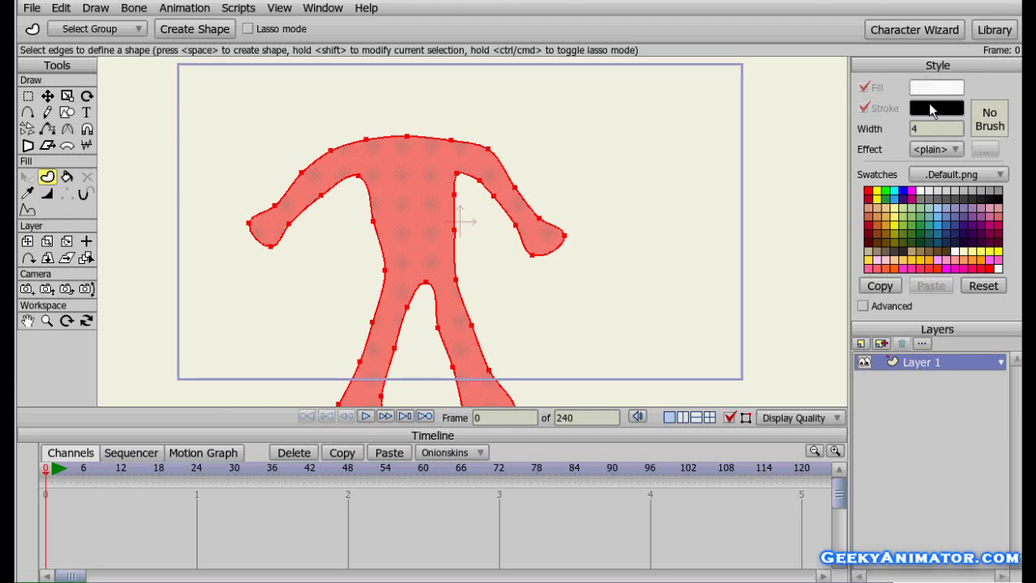
key(space)
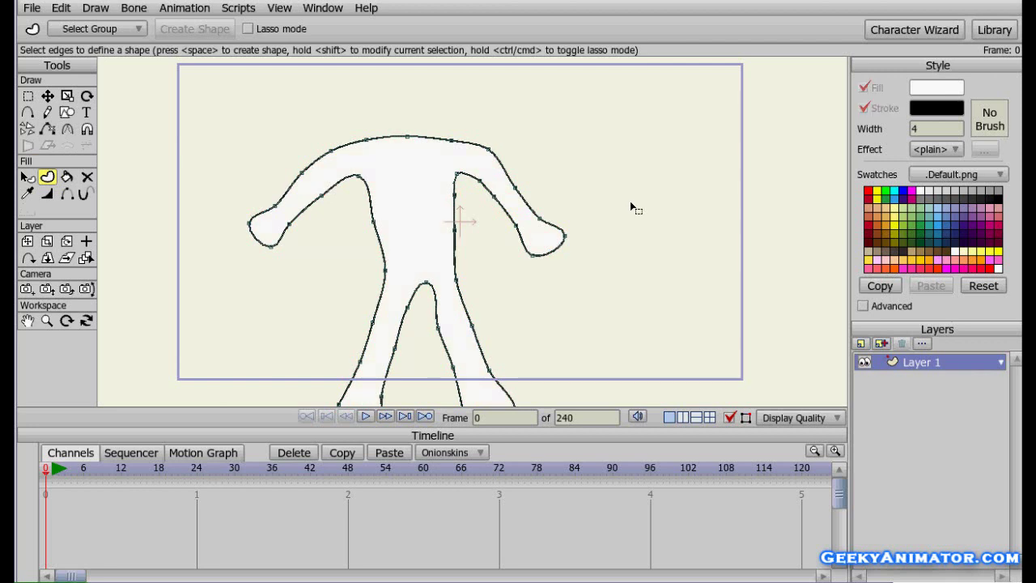
- Move the whole body and scale it down slightly so it fits inside the frame, and deselect its points
drag(620, 231, 606, 190)
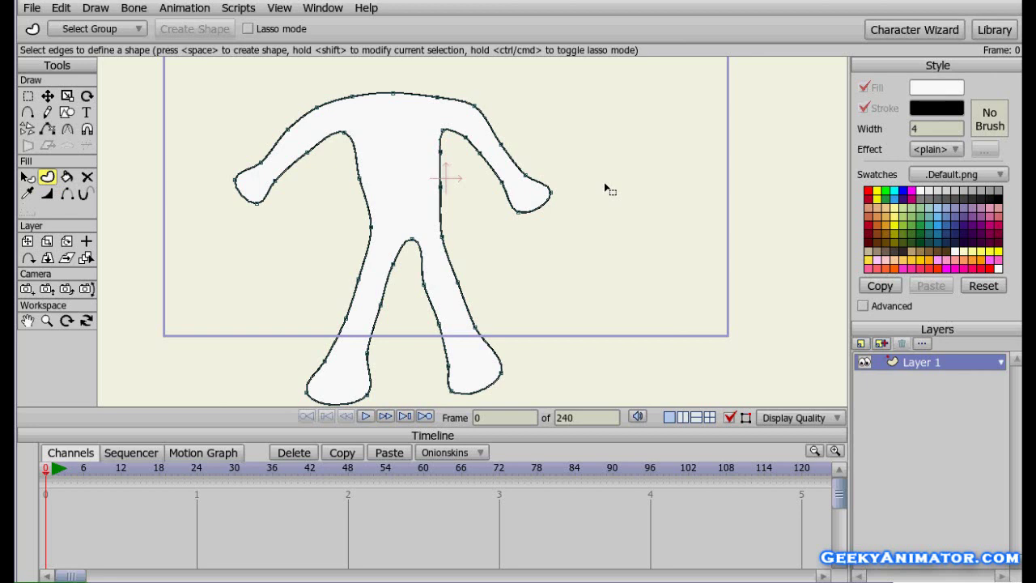
drag(608, 190, 634, 187)
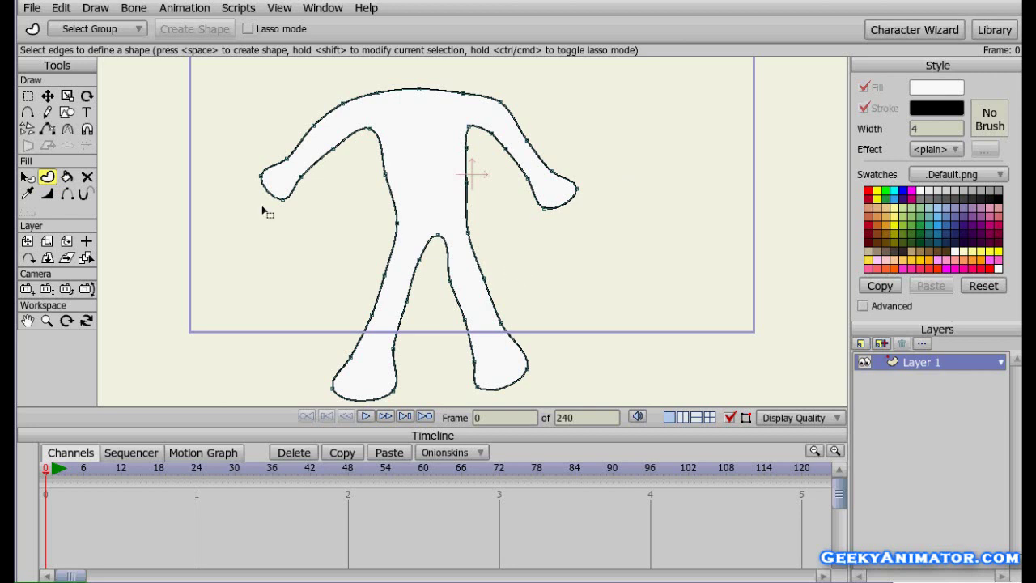
click(48, 97)
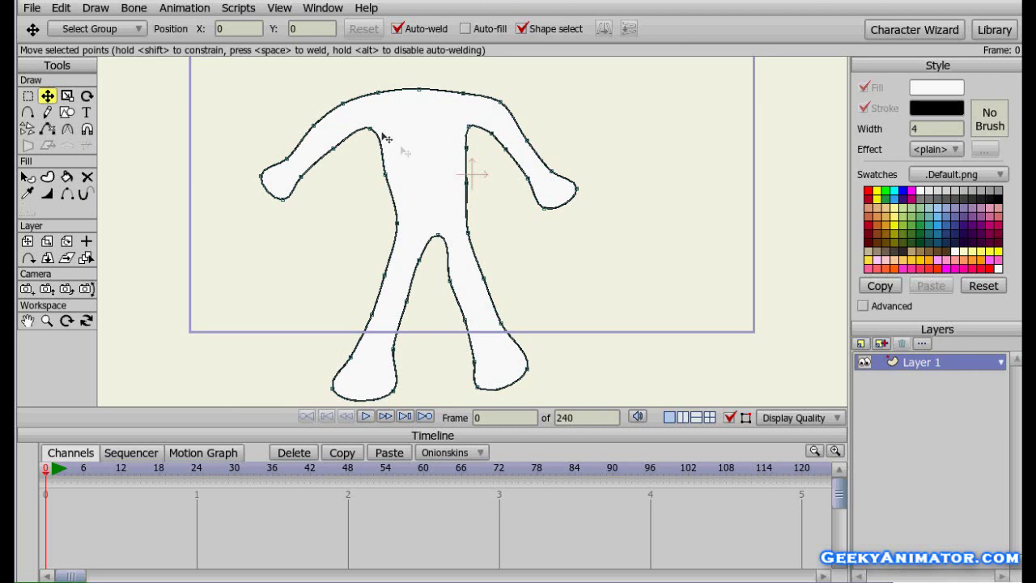
key(ctrl+a)
mouse_move(422, 169)
mouse_down()
mouse_move(431, 95)
mouse_move(429, 185)
mouse_move(441, 192)
mouse_move(435, 141)
mouse_move(435, 161)
mouse_up()
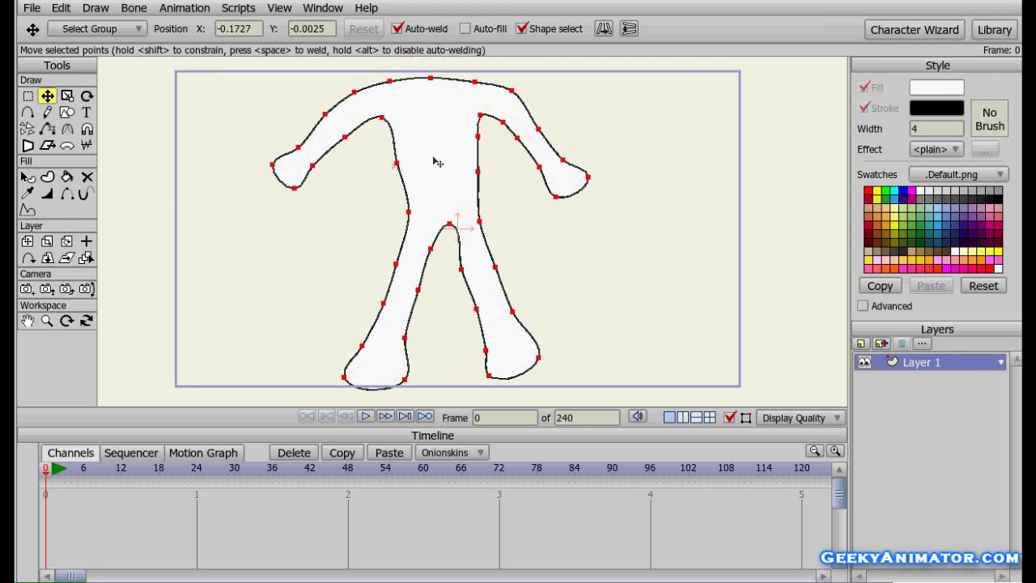
click(67, 96)
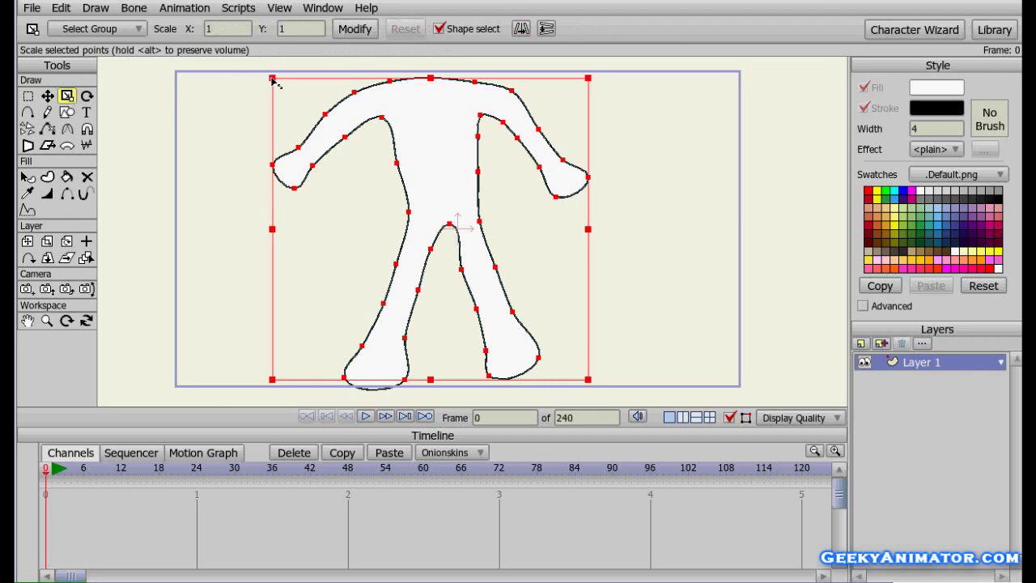
drag(273, 79, 291, 95)
key(ctrl+d)
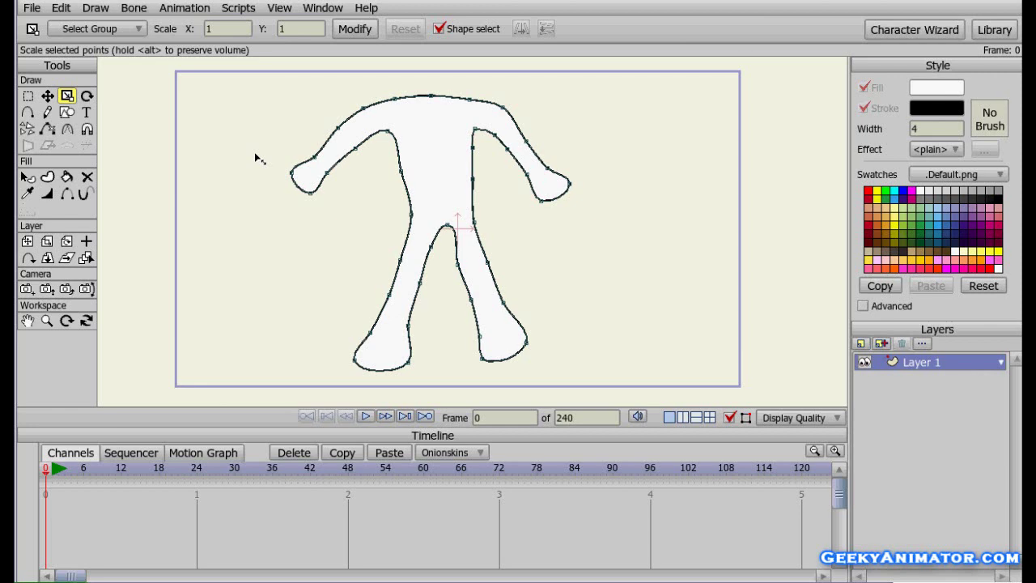
- Add a new bone layer and name it "bone"
click(863, 344)
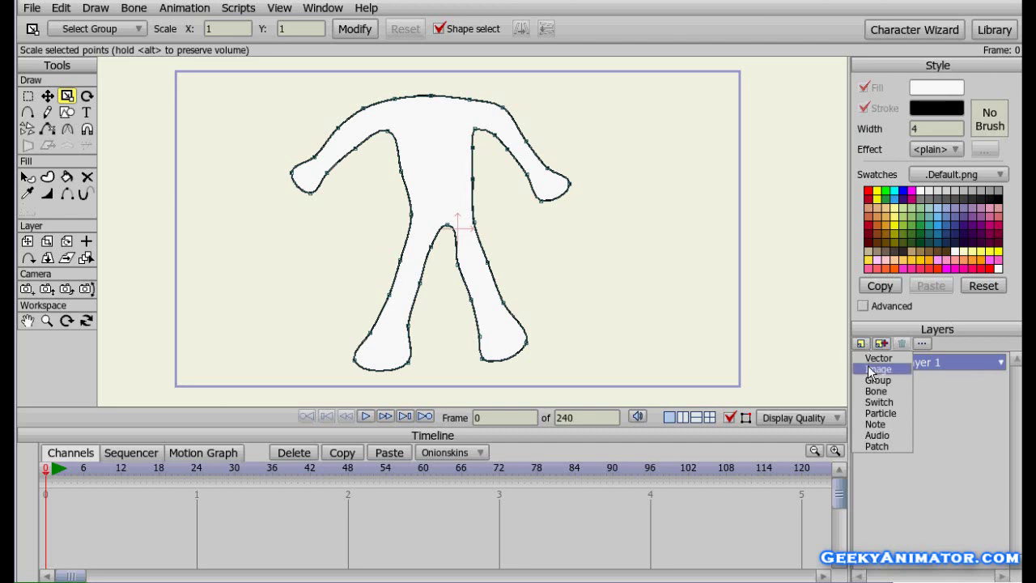
click(868, 394)
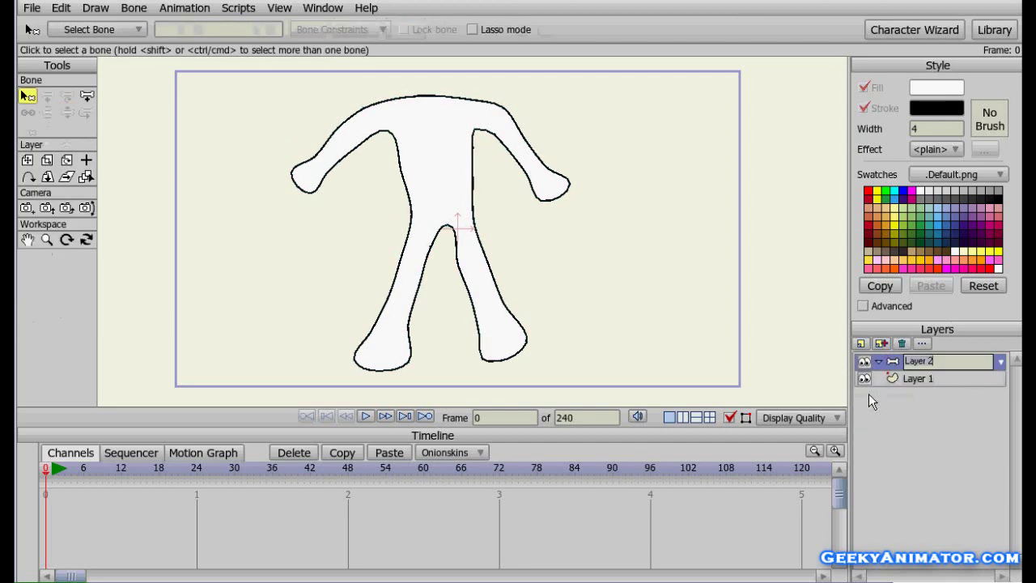
text(bone)
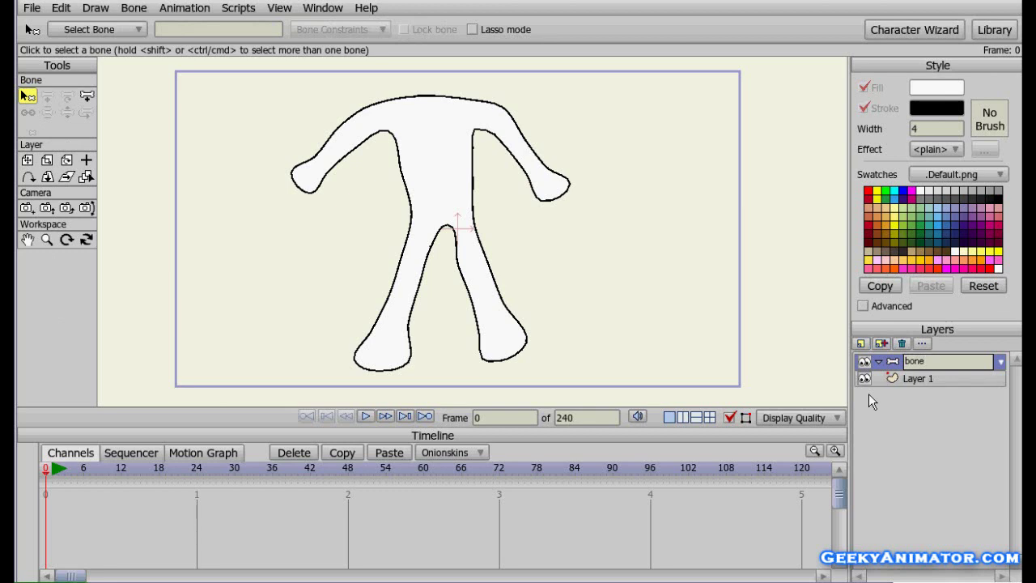
key(Return)
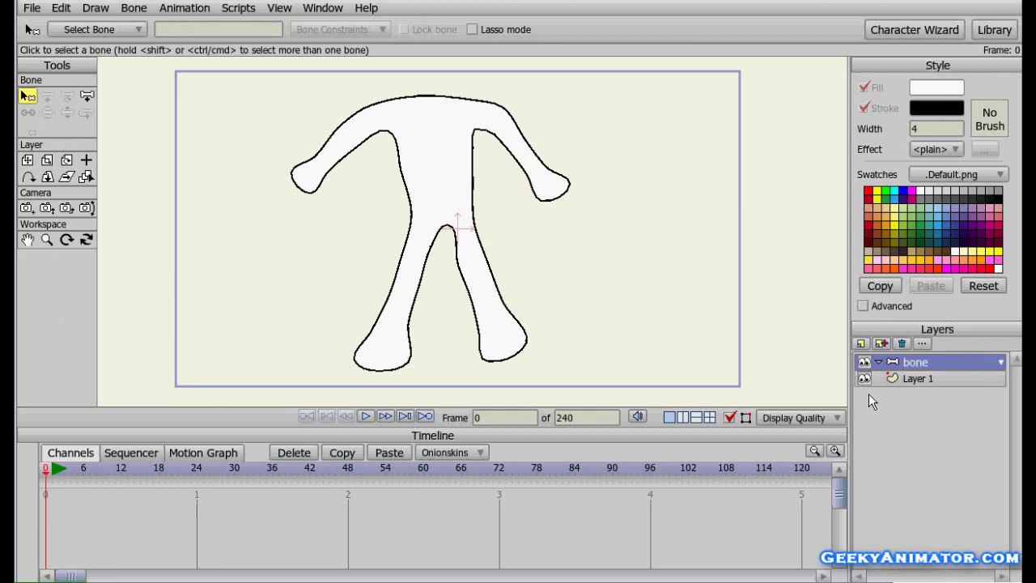
- Nest Layer 1 inside the bone layer and make the bone layer active with its contents expanded
click(943, 382)
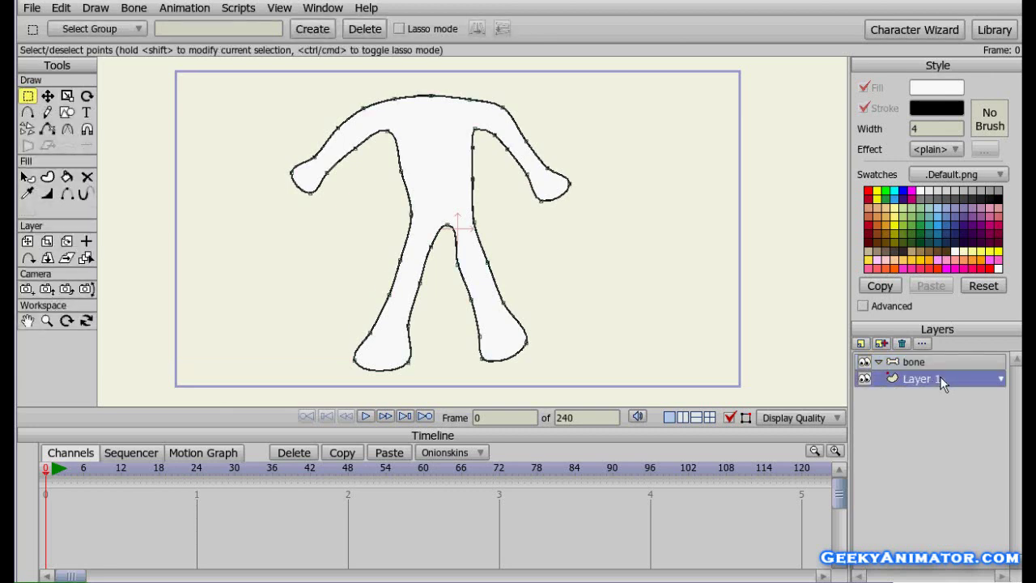
drag(943, 382, 943, 372)
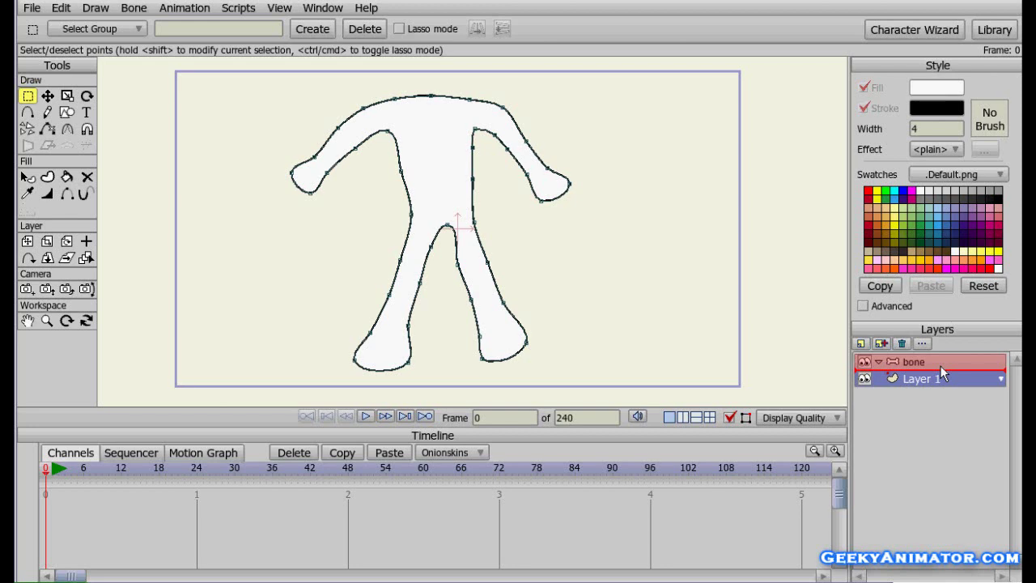
drag(939, 365, 940, 366)
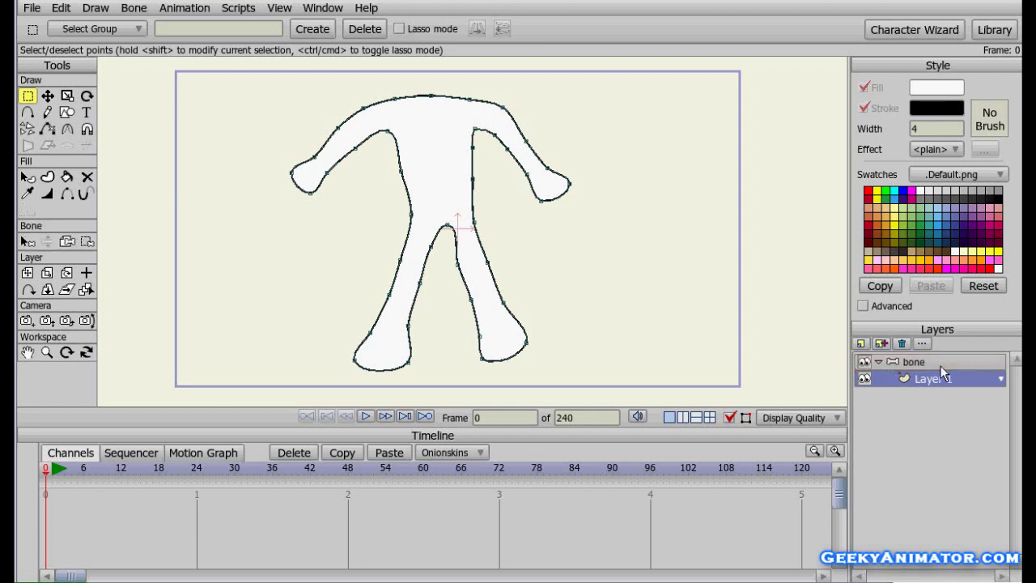
click(878, 363)
click(878, 363)
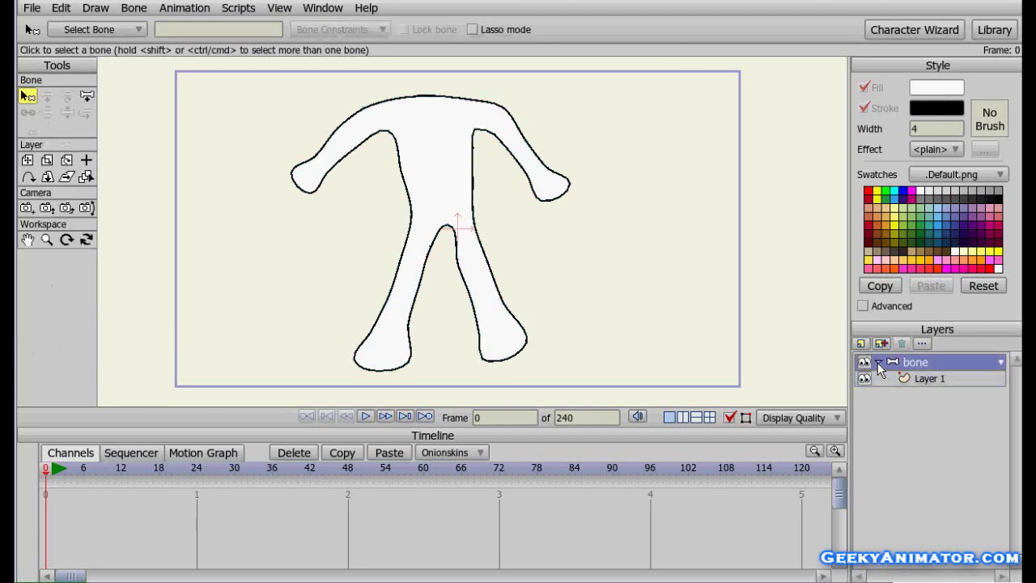
click(878, 363)
click(878, 363)
click(878, 364)
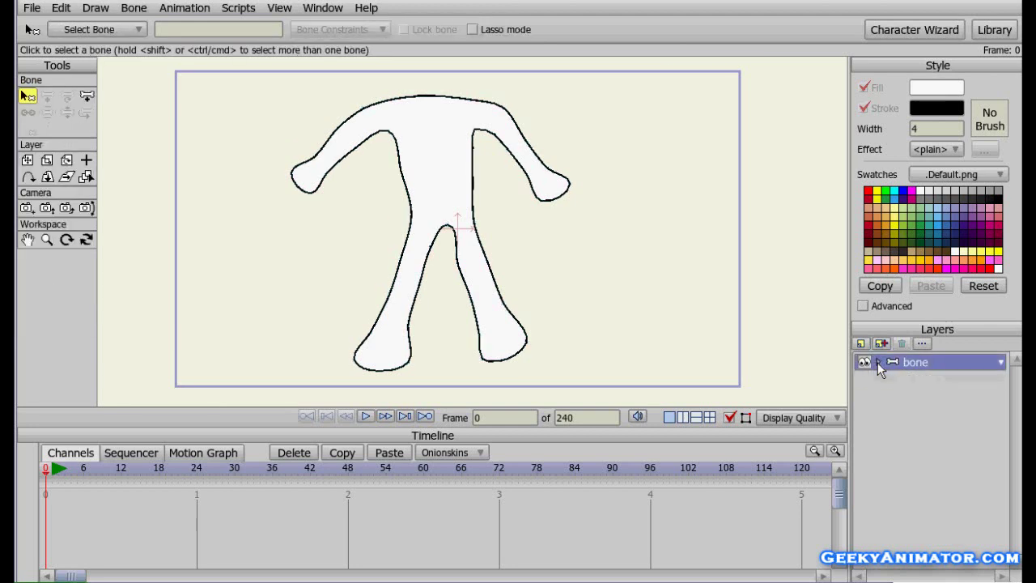
click(878, 364)
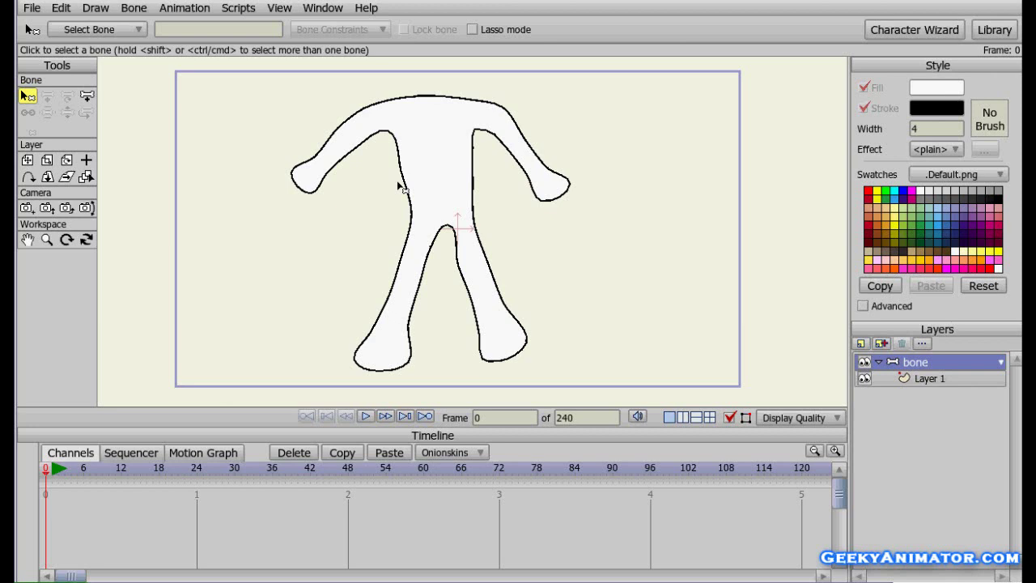
- Add two bones up the middle of the torso and two bones along each arm from shoulder to hand
click(86, 97)
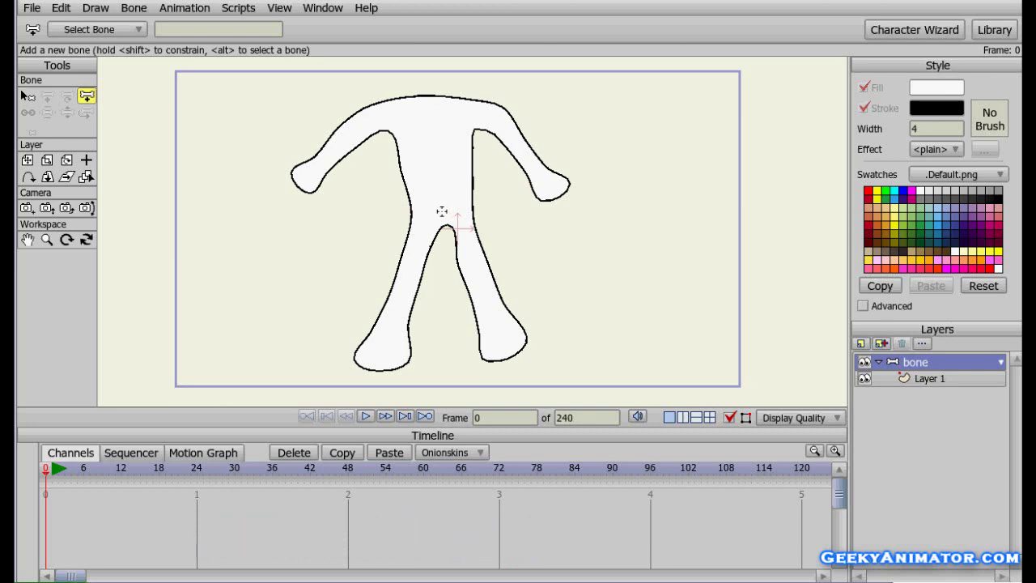
drag(442, 212, 437, 106)
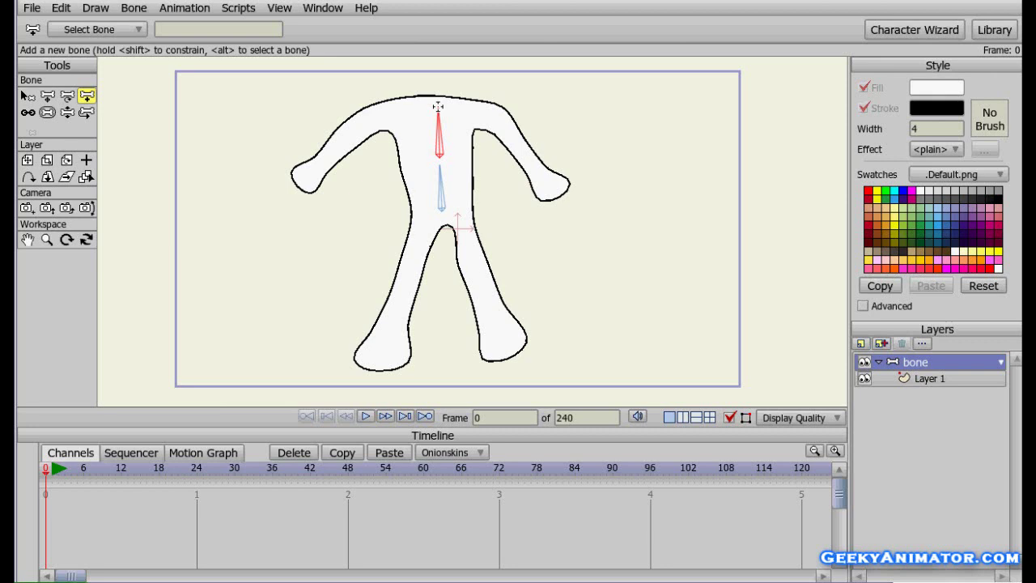
click(380, 116)
drag(381, 116, 303, 181)
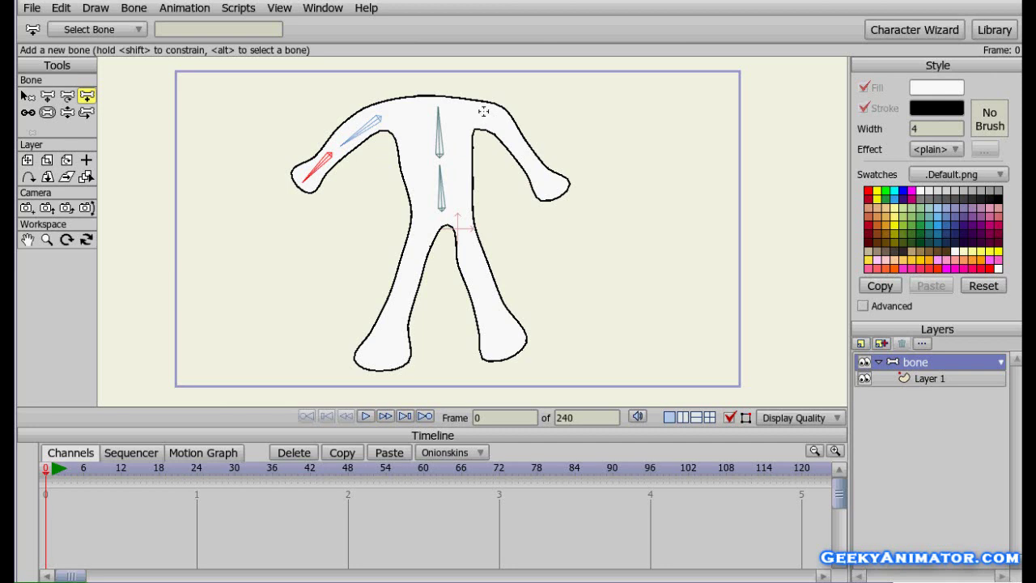
drag(484, 110, 552, 191)
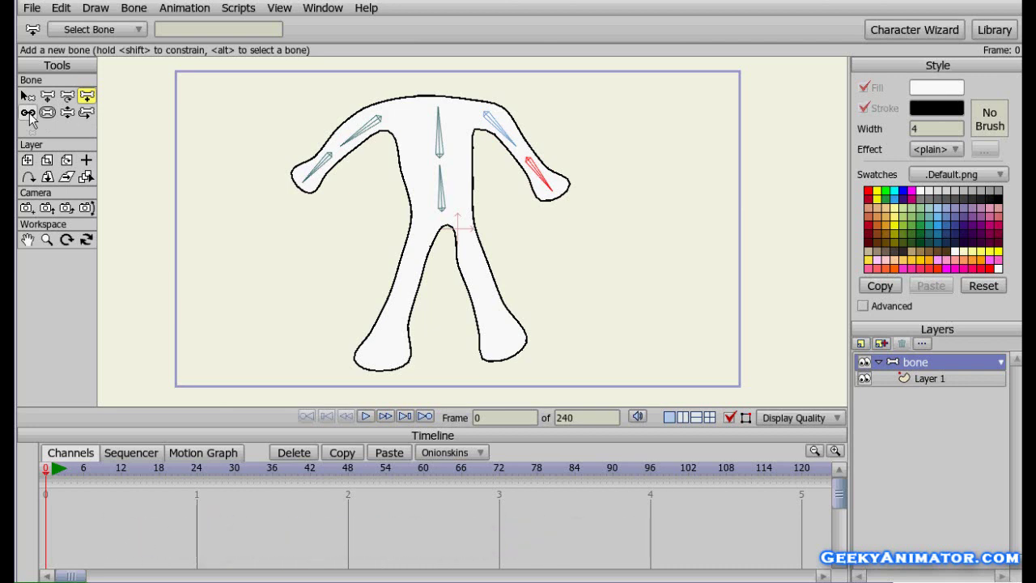
- Reparent the upper bone of the figure's right-hand-side arm to the upper torso bone
click(29, 115)
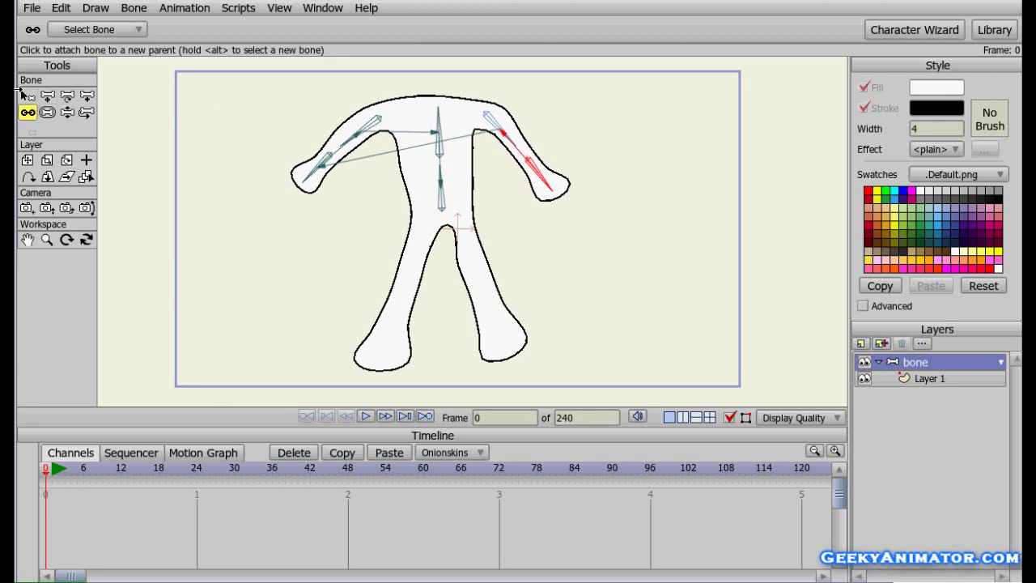
click(27, 95)
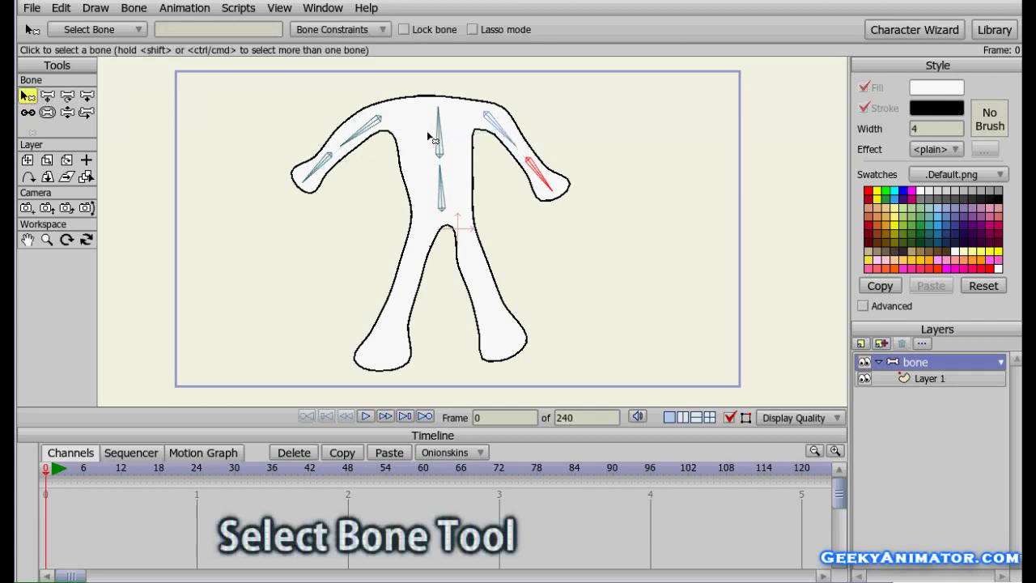
click(491, 123)
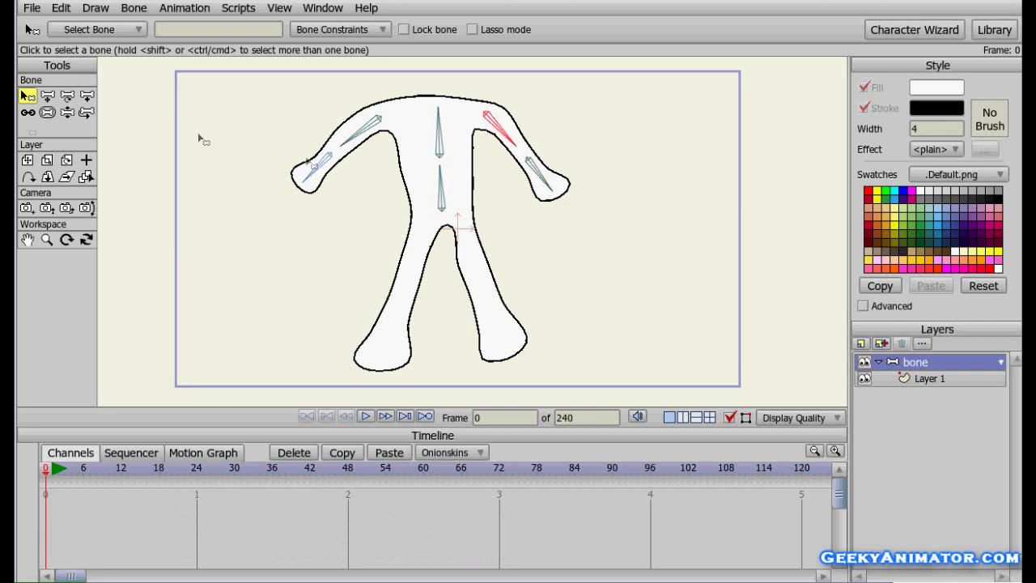
click(27, 113)
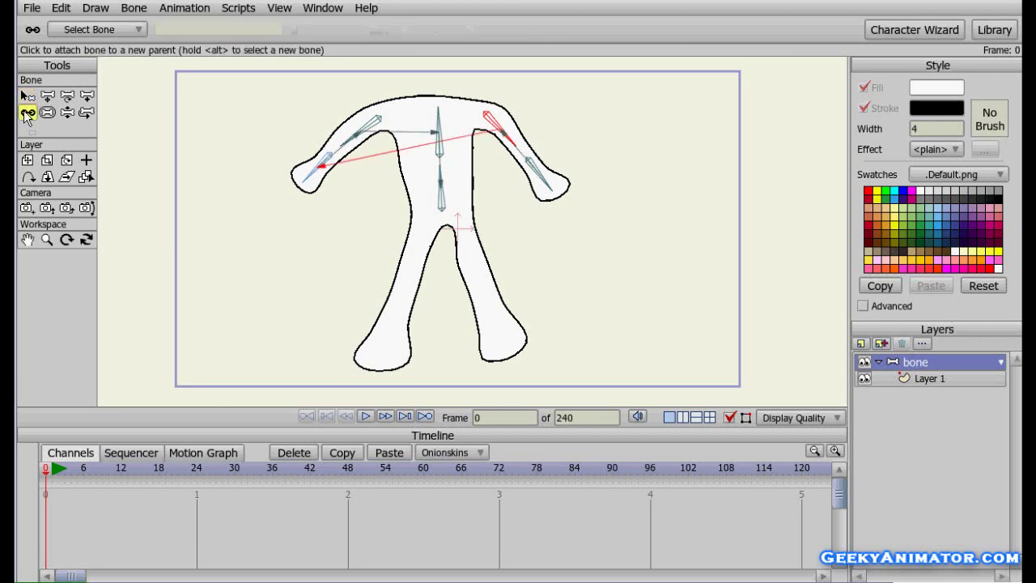
click(441, 150)
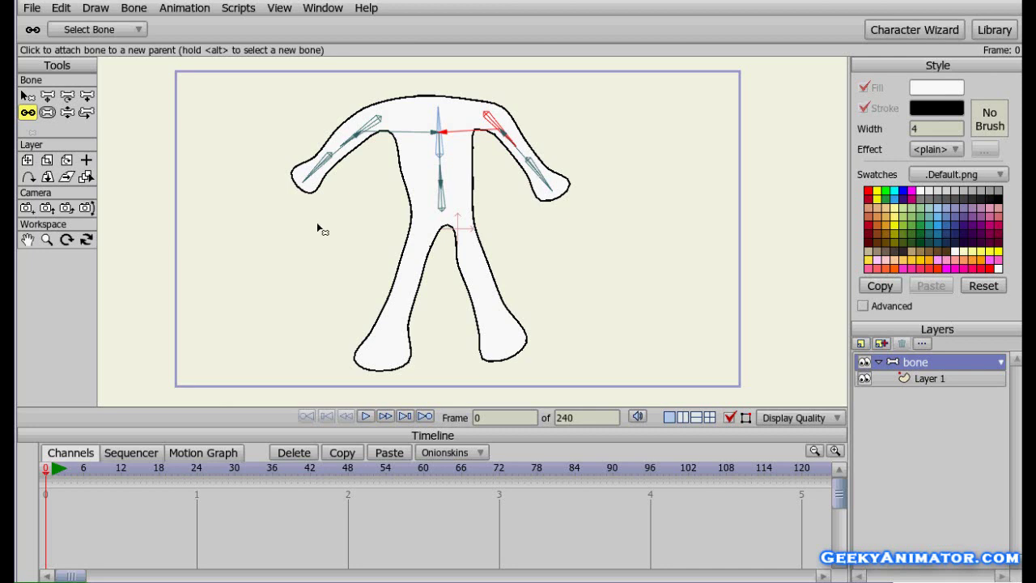
- Add an upper and a lower leg bone down the figure's left-hand-side leg, parented to the lower torso bone
click(27, 97)
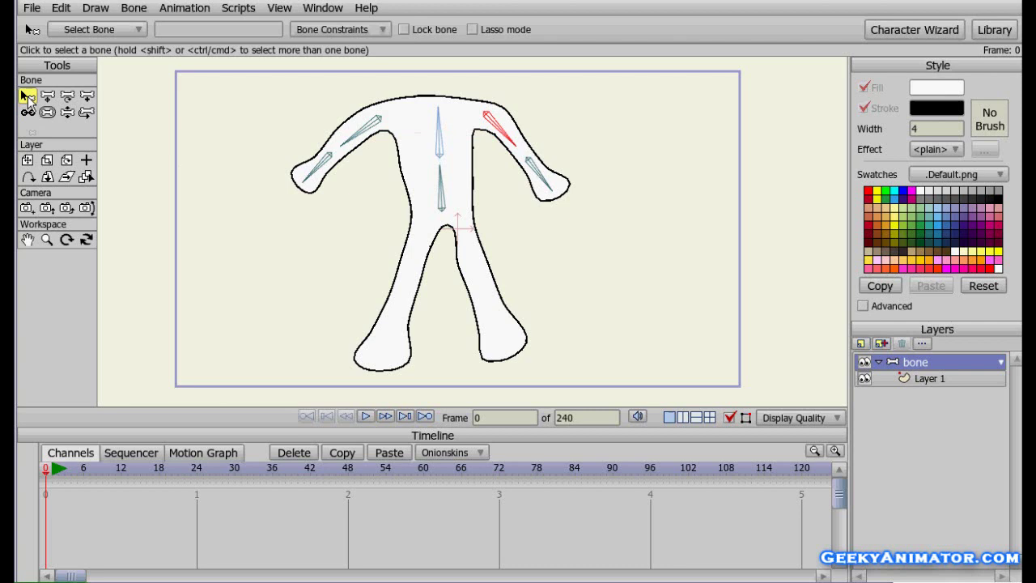
click(442, 201)
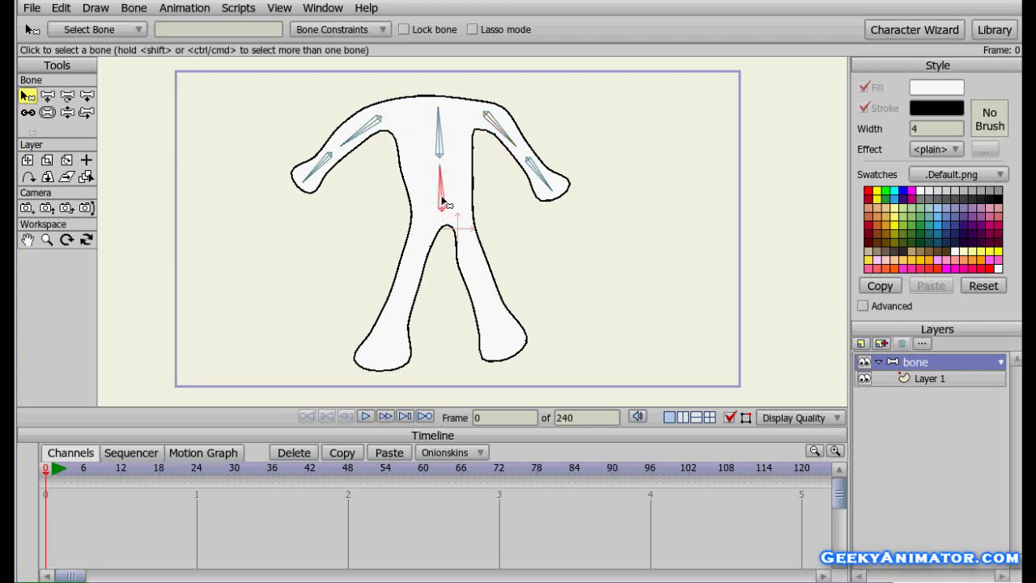
click(87, 97)
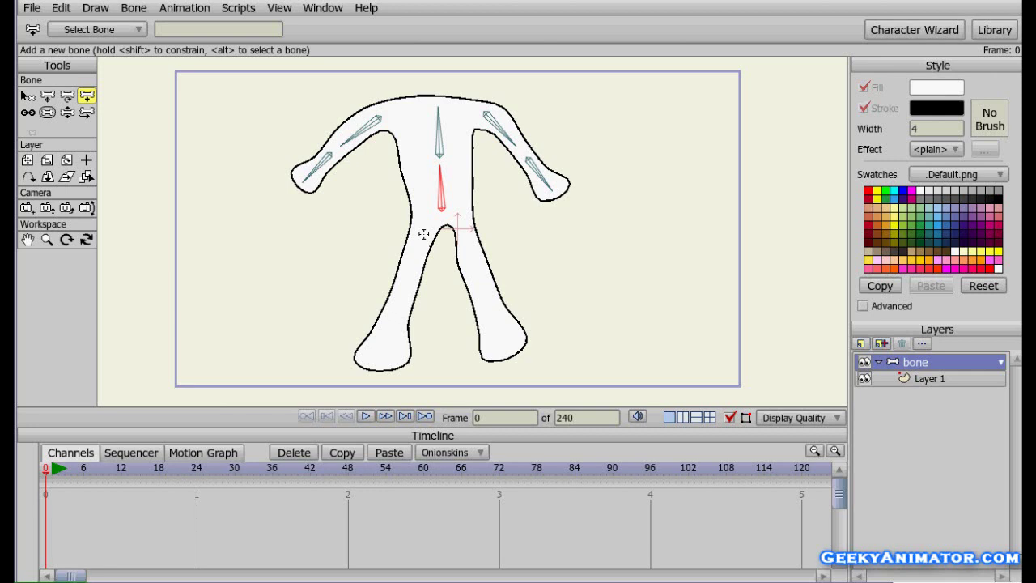
drag(423, 234, 403, 290)
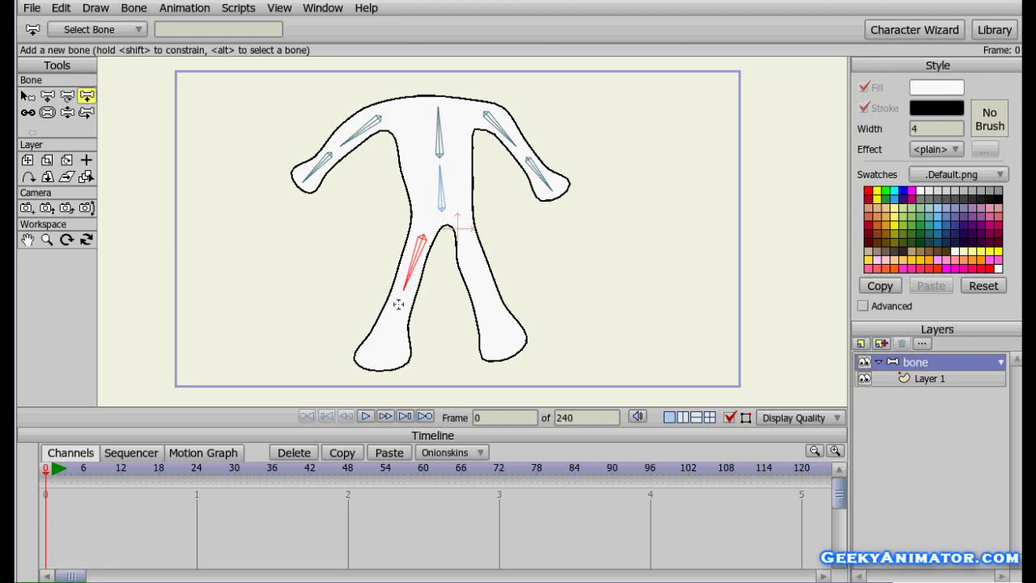
click(400, 301)
drag(400, 301, 384, 351)
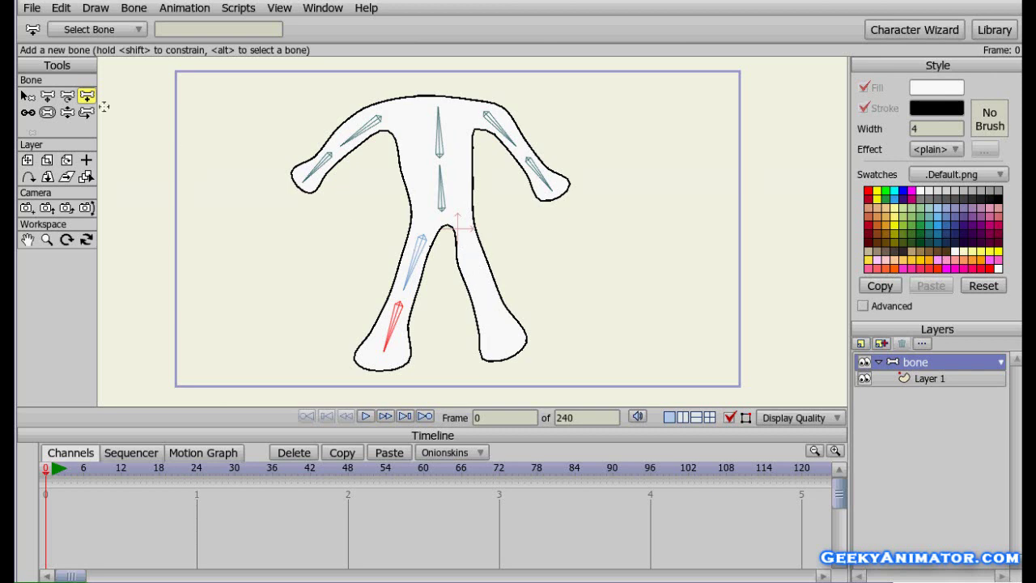
- Add an upper and a lower leg bone down the figure's right-hand-side leg, parented to the lower torso bone
click(27, 95)
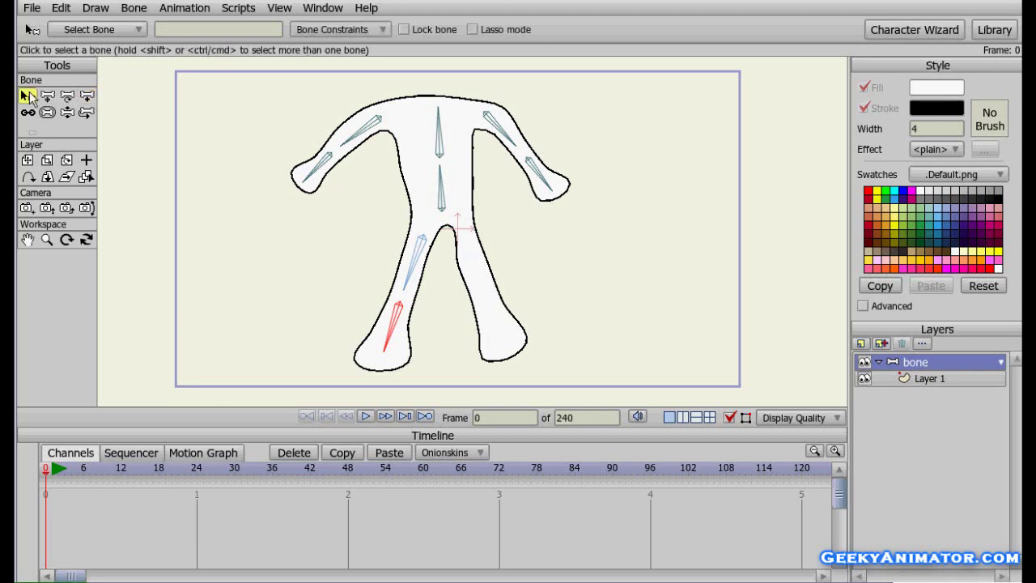
click(443, 200)
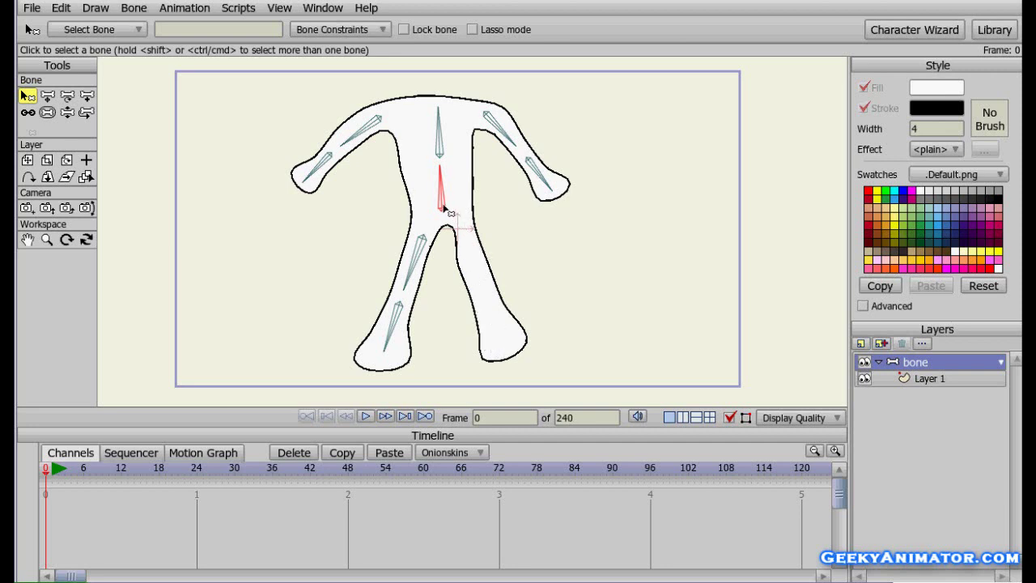
click(88, 97)
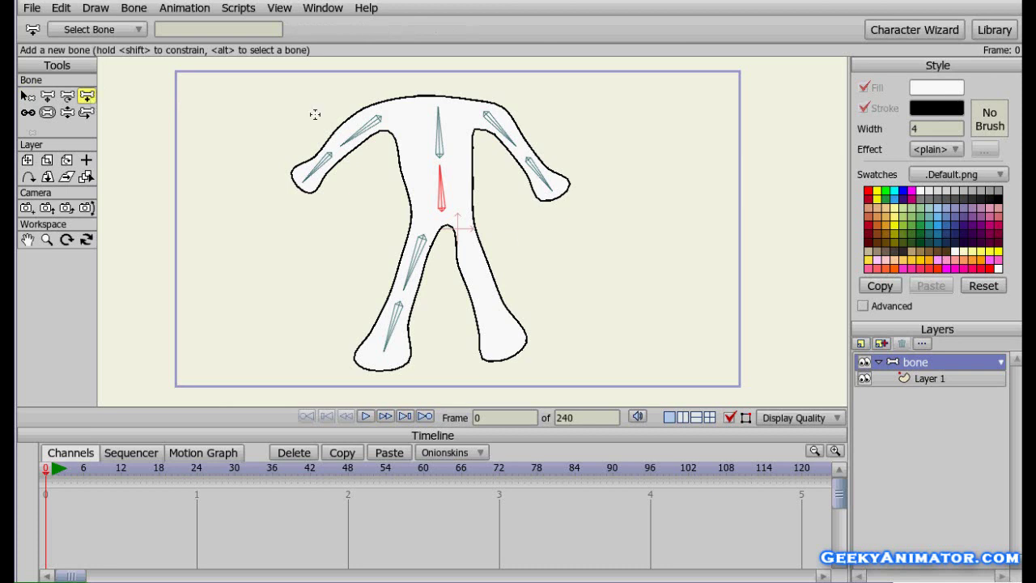
drag(466, 238, 504, 353)
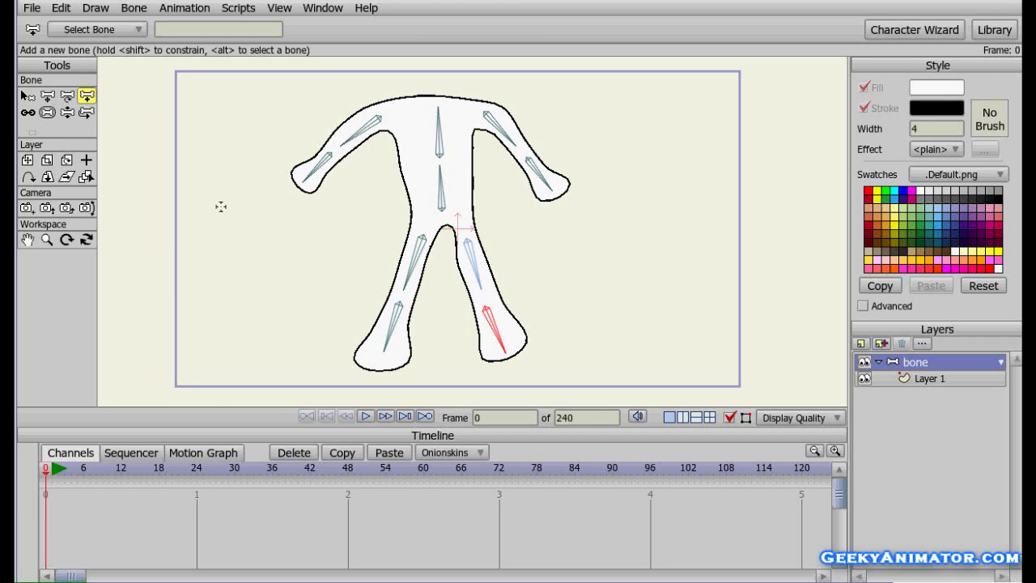
- Test how the outline deforms by manipulating the arm, torso and leg bones at frame 0
click(67, 113)
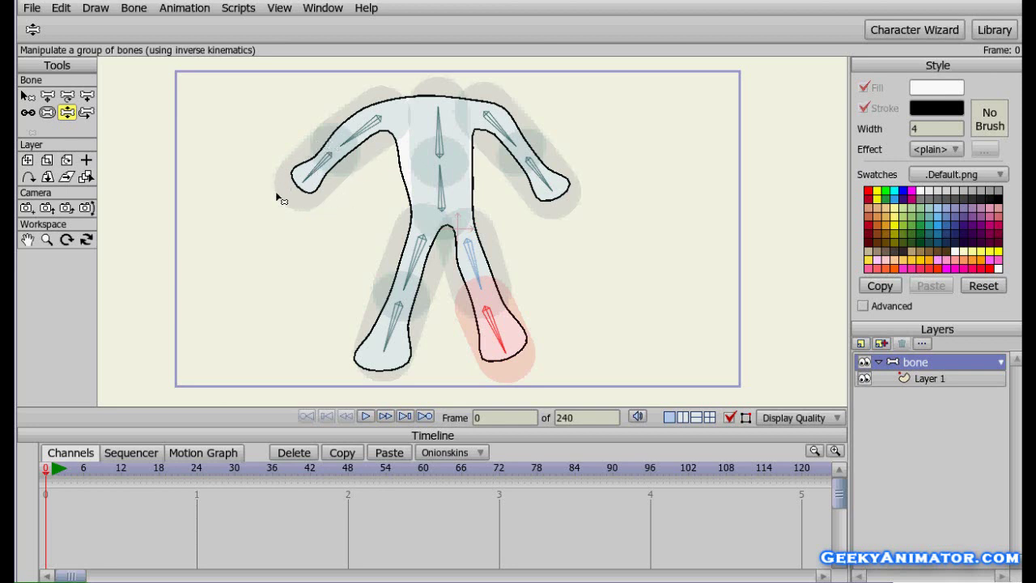
click(318, 176)
drag(314, 171, 256, 229)
mouse_move(482, 273)
mouse_down()
mouse_move(505, 259)
mouse_move(478, 269)
mouse_up()
mouse_move(489, 316)
mouse_down()
mouse_move(526, 298)
mouse_move(486, 323)
mouse_up()
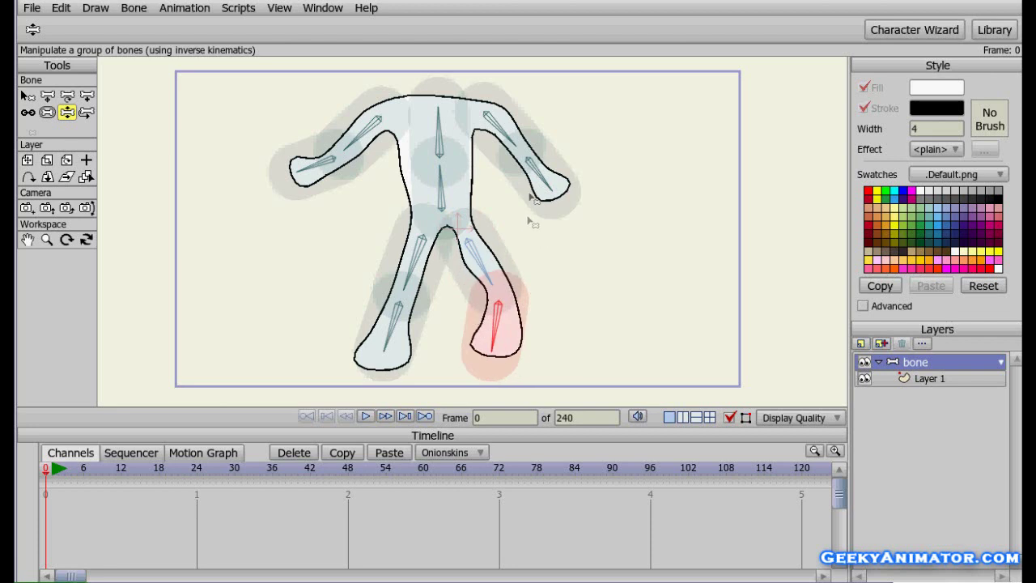
drag(544, 184, 526, 230)
mouse_move(450, 138)
mouse_down()
mouse_move(423, 143)
mouse_move(452, 144)
mouse_move(433, 138)
mouse_move(443, 136)
mouse_up()
mouse_move(420, 265)
mouse_down()
mouse_move(403, 250)
mouse_move(409, 267)
mouse_up()
drag(378, 325, 367, 354)
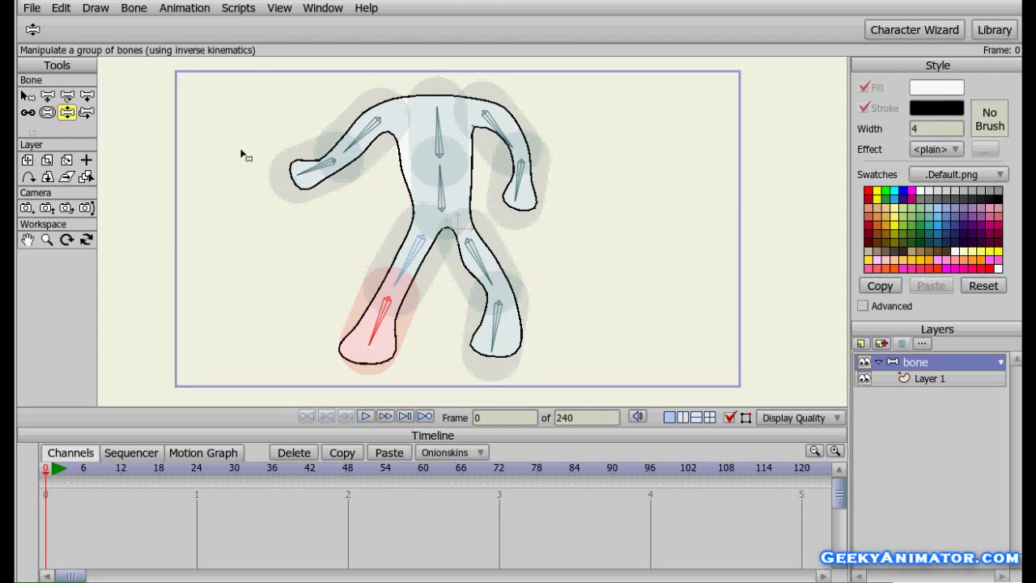
- Reduce the bone strength of all four arm bones, with the left-hand-side lower arm at about 0.63 and upper arm at about 0.66
click(46, 113)
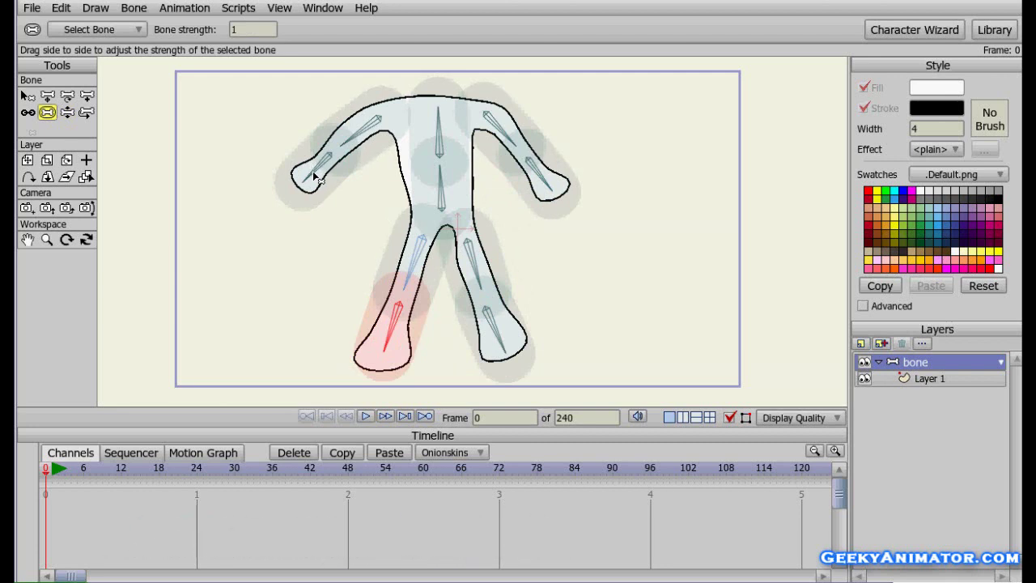
drag(317, 178, 291, 185)
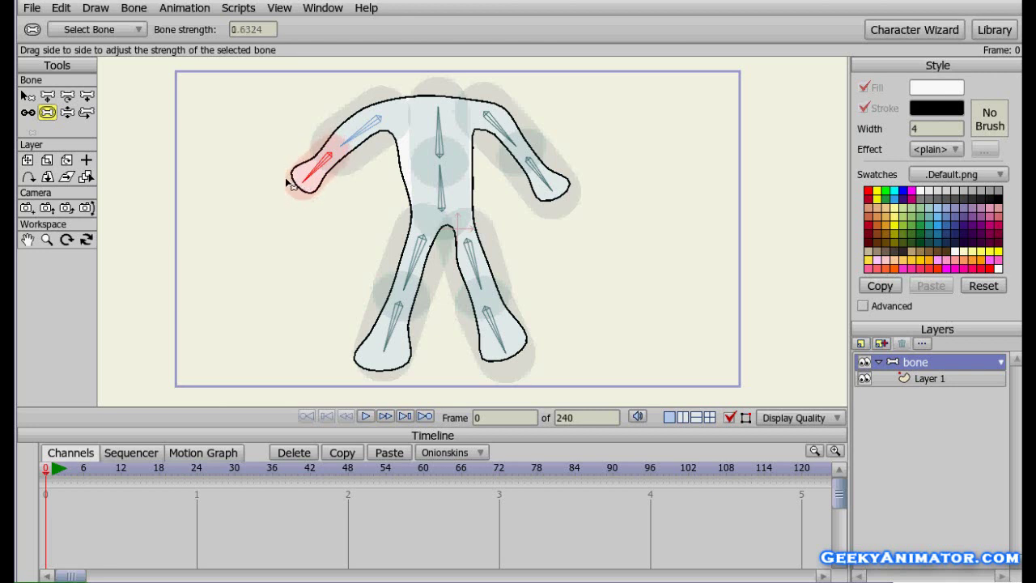
click(377, 132)
drag(376, 132, 353, 133)
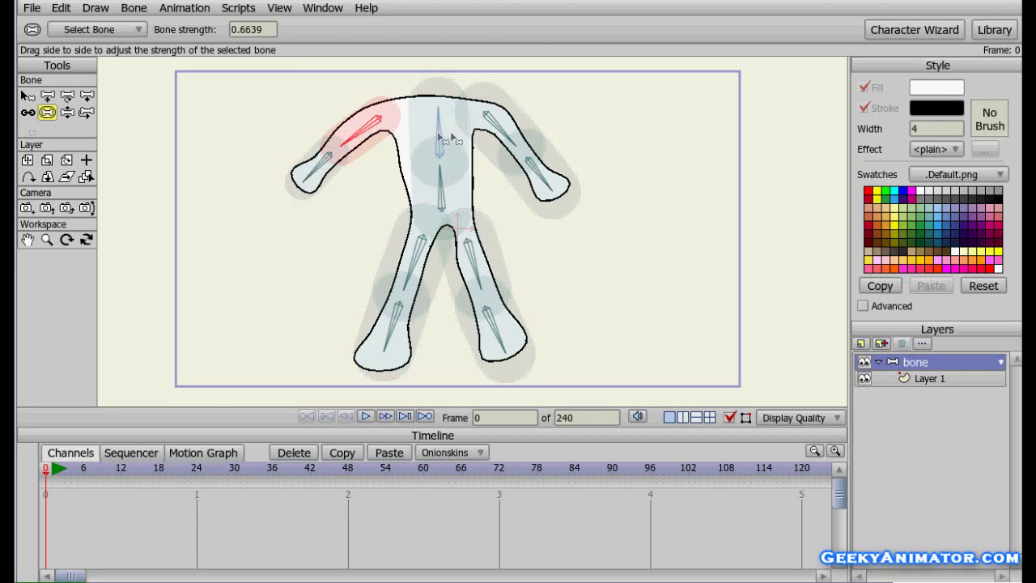
click(501, 134)
drag(499, 136, 487, 136)
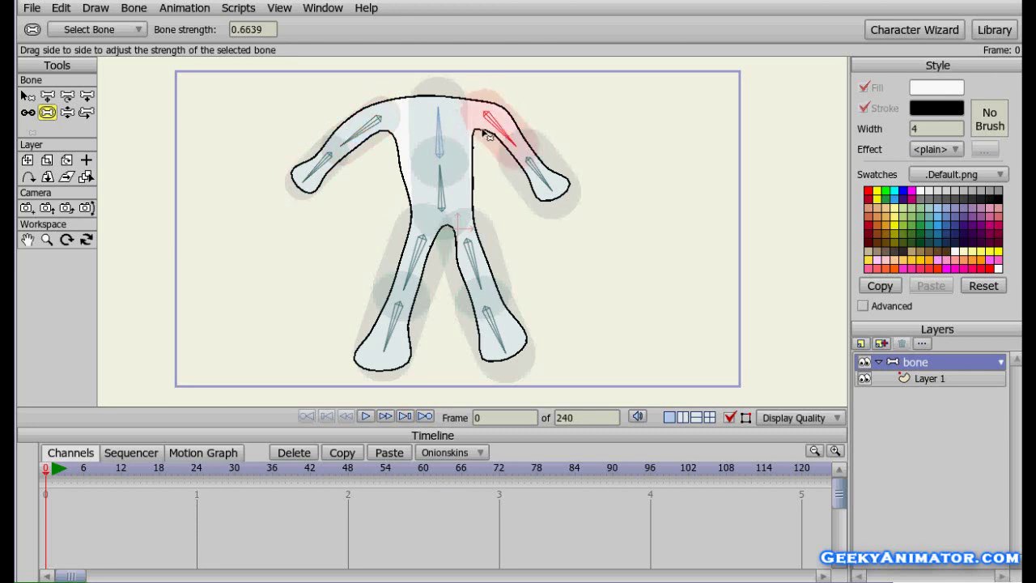
click(547, 183)
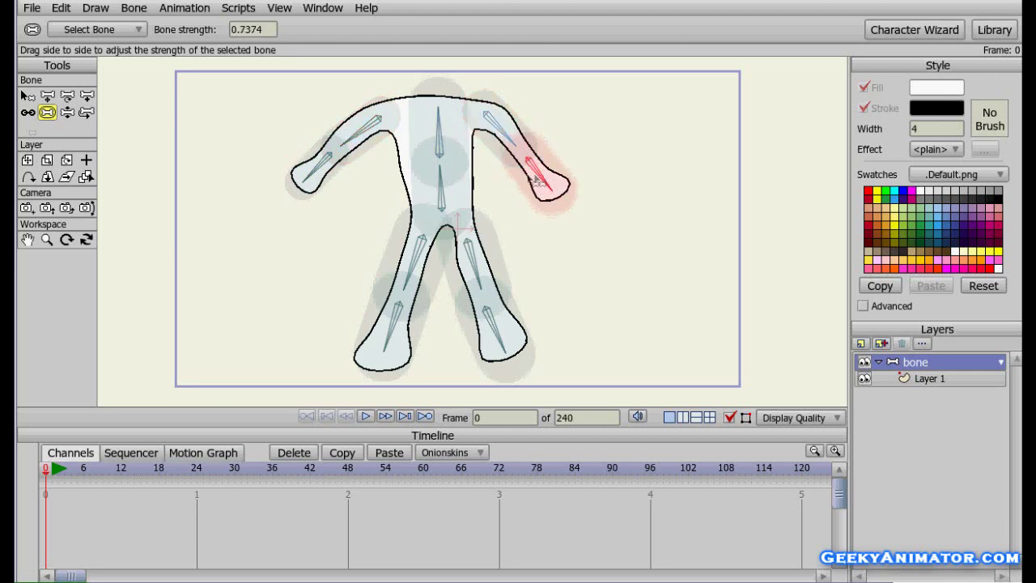
- Reduce the strength of the leg bones, both upper ones to about 0.63, and of the torso bones, the upper one to about 0.85
drag(477, 263, 452, 263)
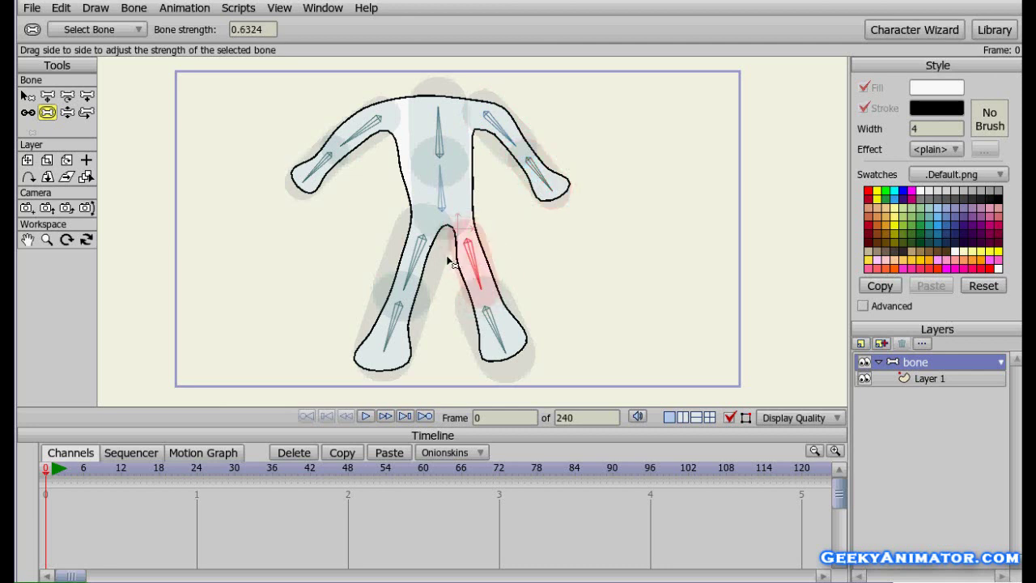
click(491, 341)
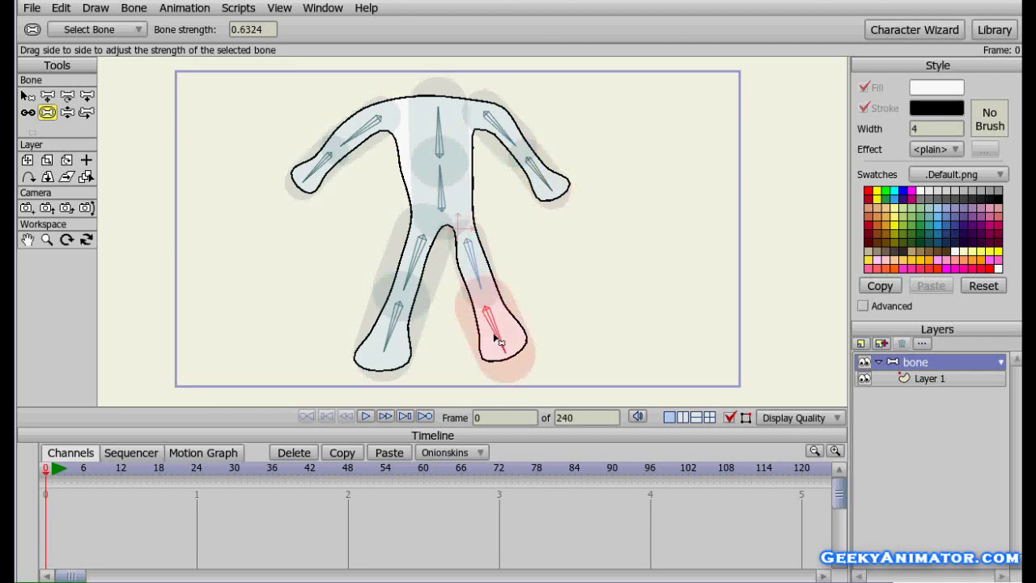
click(384, 328)
drag(424, 253, 396, 255)
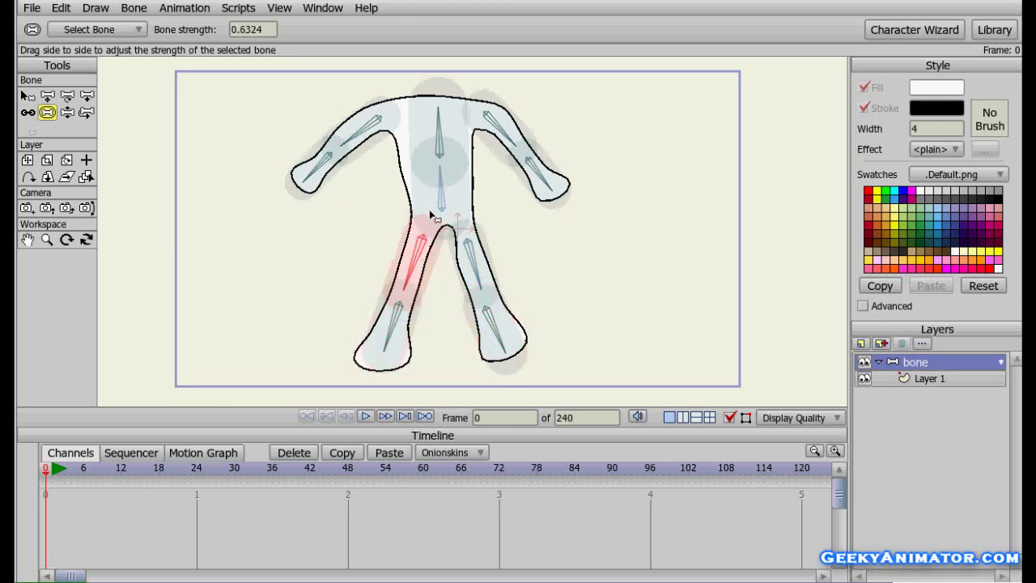
drag(441, 195, 434, 194)
drag(434, 127, 421, 123)
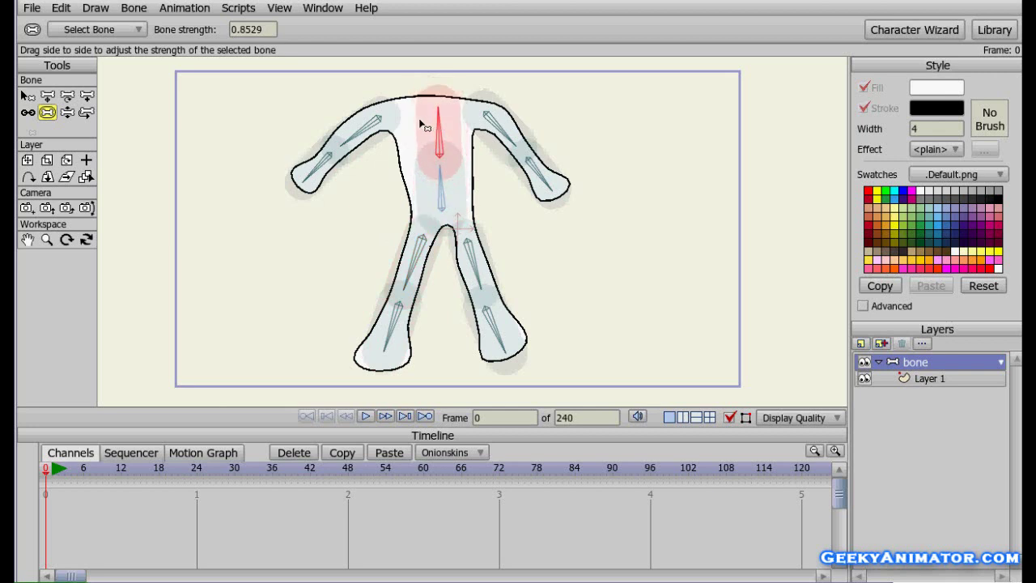
- Set the right-hand-side lower leg bone's strength to about 0.60 and readjust the strength of the upper arm bone on that side
drag(503, 326, 488, 331)
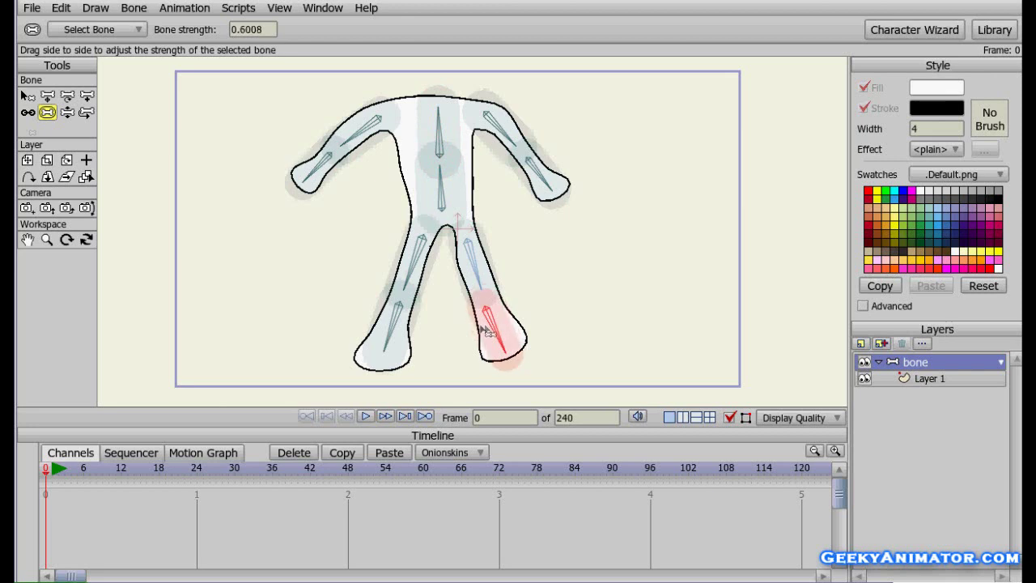
click(503, 129)
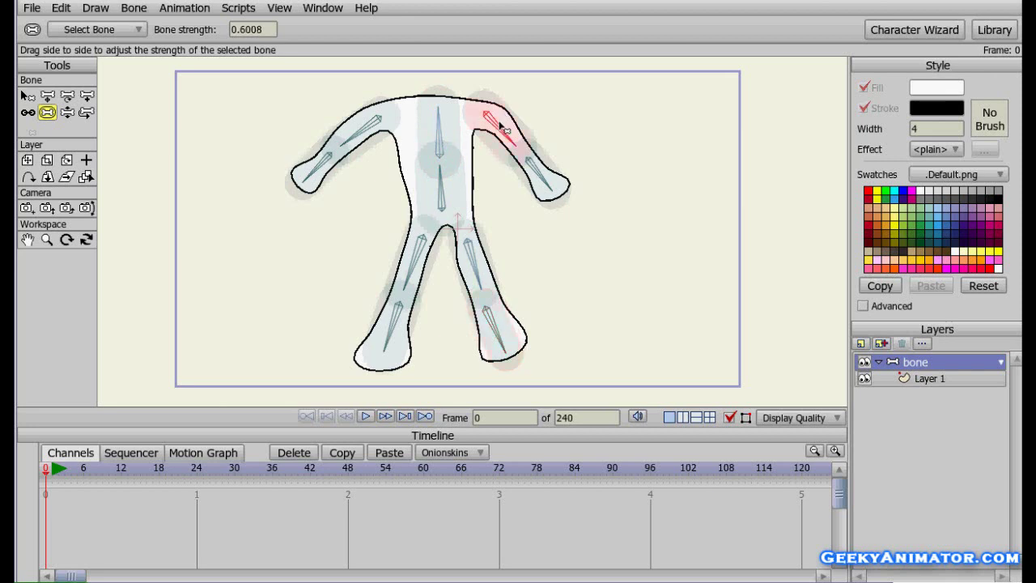
drag(497, 128, 505, 127)
- Test the adjusted bone strengths by manipulating both arms and both legs into bent poses
click(67, 112)
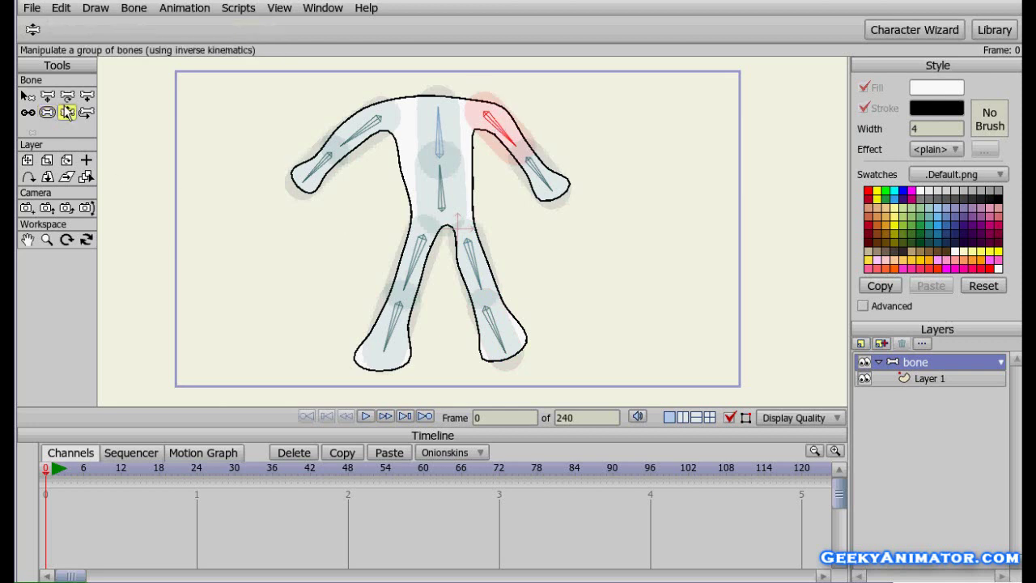
drag(314, 185, 372, 262)
drag(550, 180, 555, 220)
click(414, 265)
mouse_move(414, 265)
mouse_down()
mouse_move(373, 257)
mouse_move(409, 258)
mouse_move(414, 271)
mouse_up()
click(411, 321)
drag(411, 321, 388, 347)
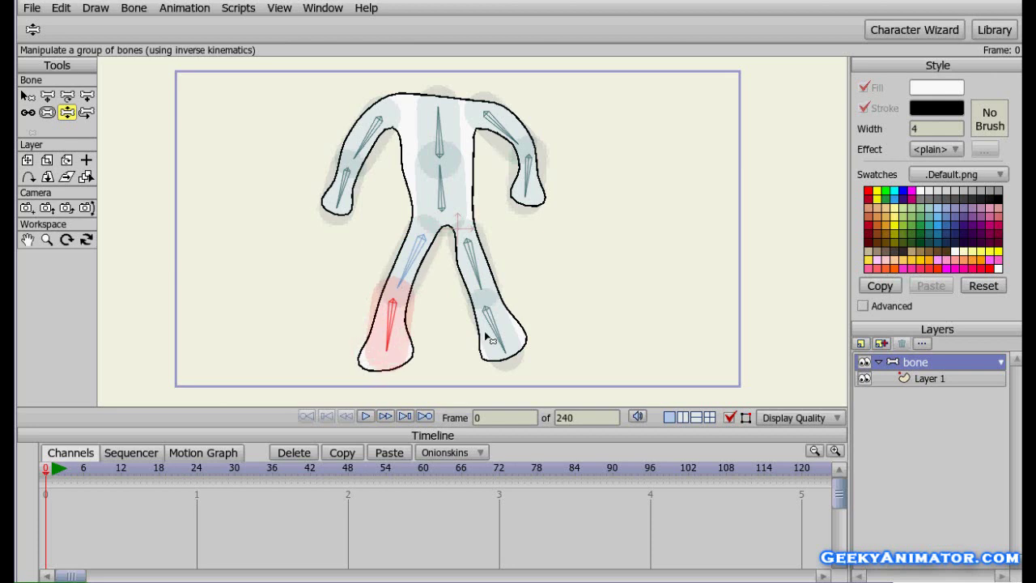
click(500, 334)
drag(500, 335, 544, 354)
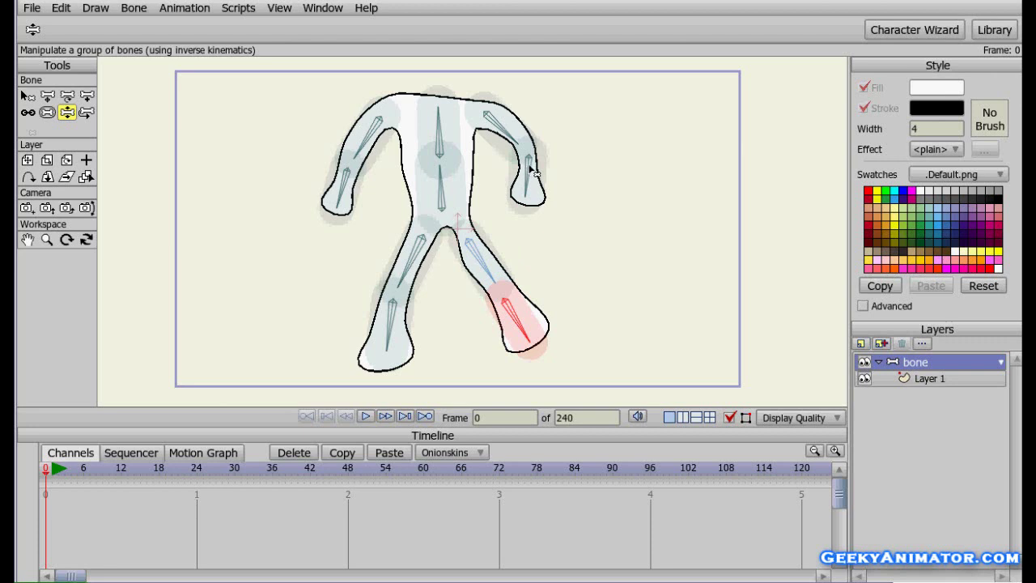
- Recheck the shoulder, elbow, hip and knee deformation by swinging each arm up and down and bending the legs
click(510, 138)
drag(511, 138, 497, 112)
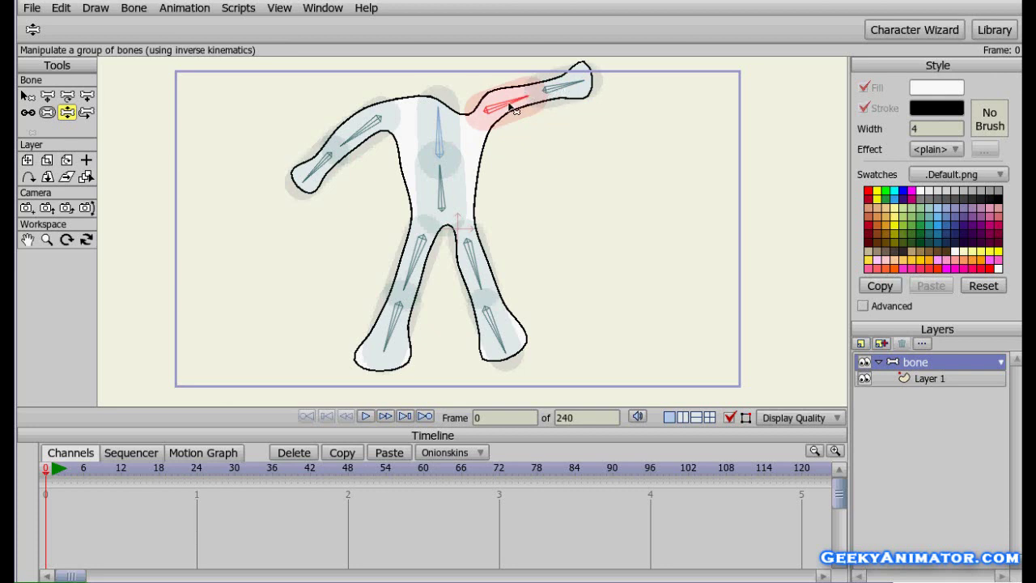
drag(510, 107, 530, 220)
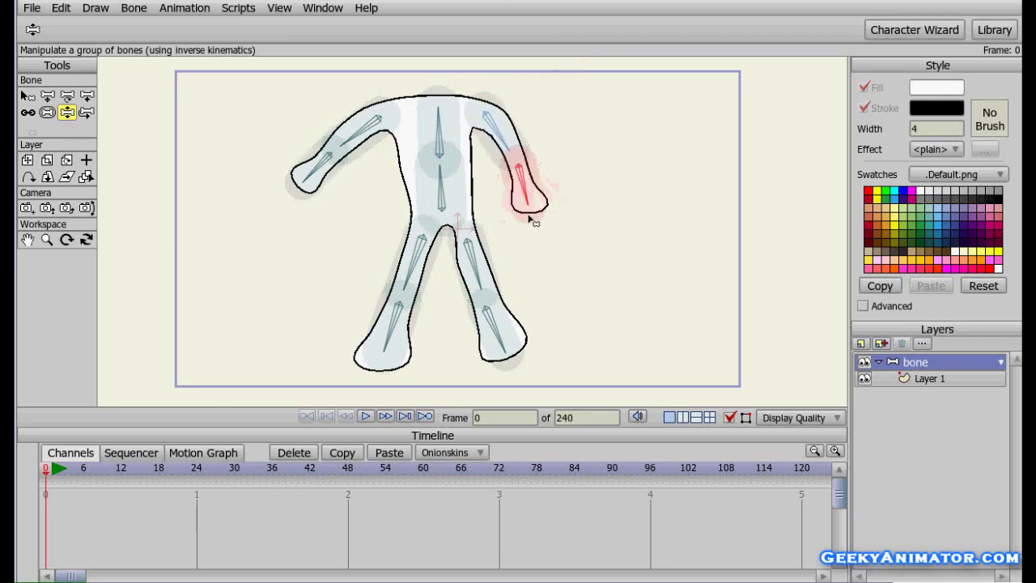
click(360, 142)
drag(360, 142, 348, 229)
mouse_move(337, 234)
mouse_down()
mouse_move(358, 240)
mouse_move(358, 231)
mouse_move(336, 234)
mouse_up()
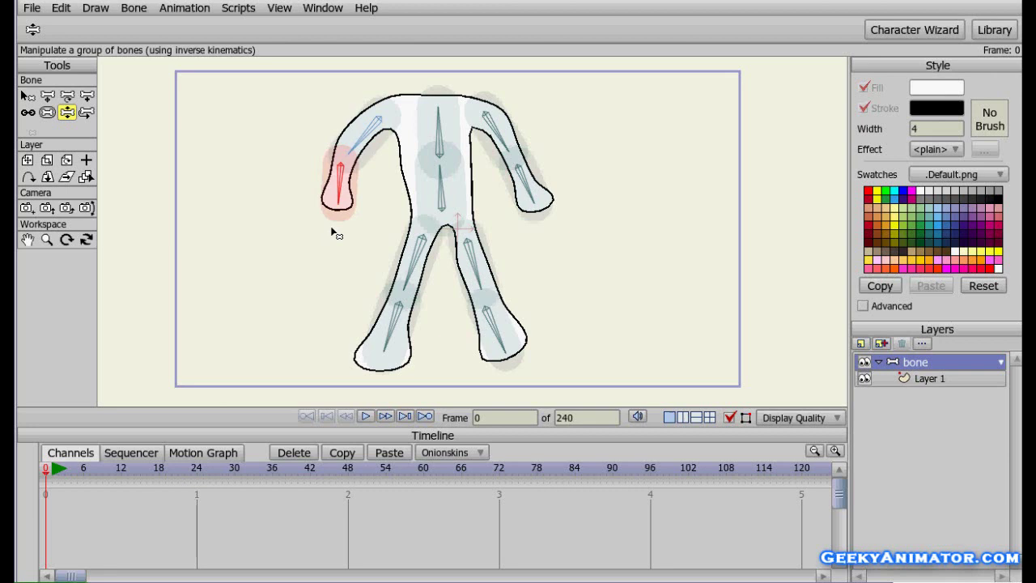
mouse_move(370, 138)
mouse_down()
mouse_move(356, 129)
mouse_move(368, 139)
mouse_up()
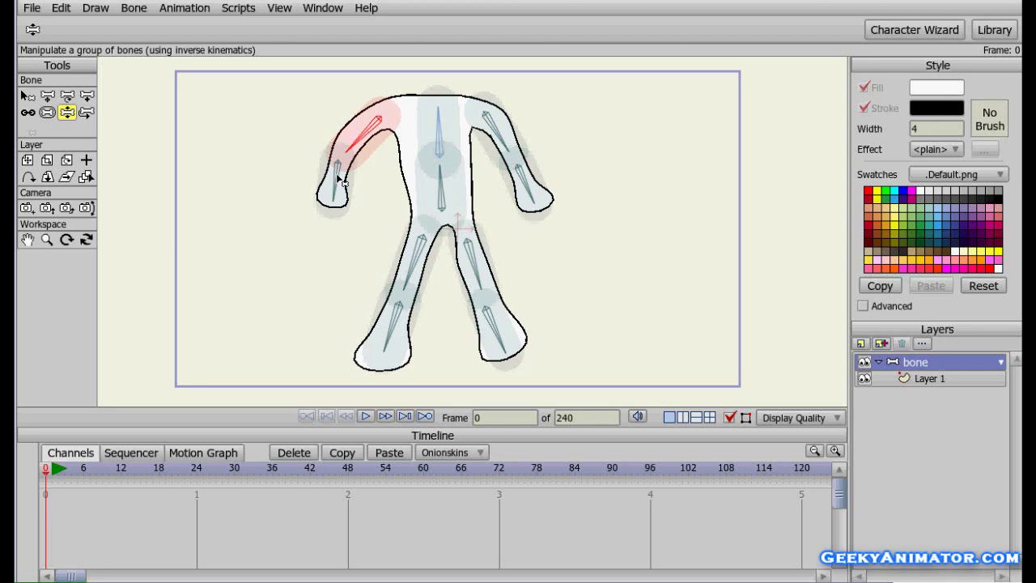
drag(341, 180, 322, 206)
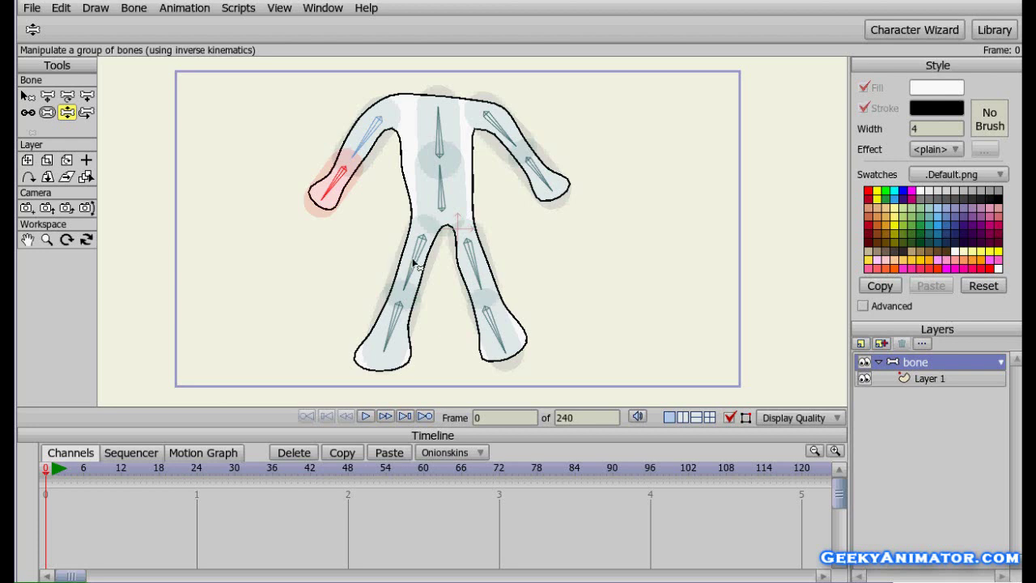
drag(420, 264, 476, 265)
mouse_move(491, 323)
mouse_down()
mouse_move(477, 335)
mouse_move(497, 335)
mouse_move(482, 335)
mouse_up()
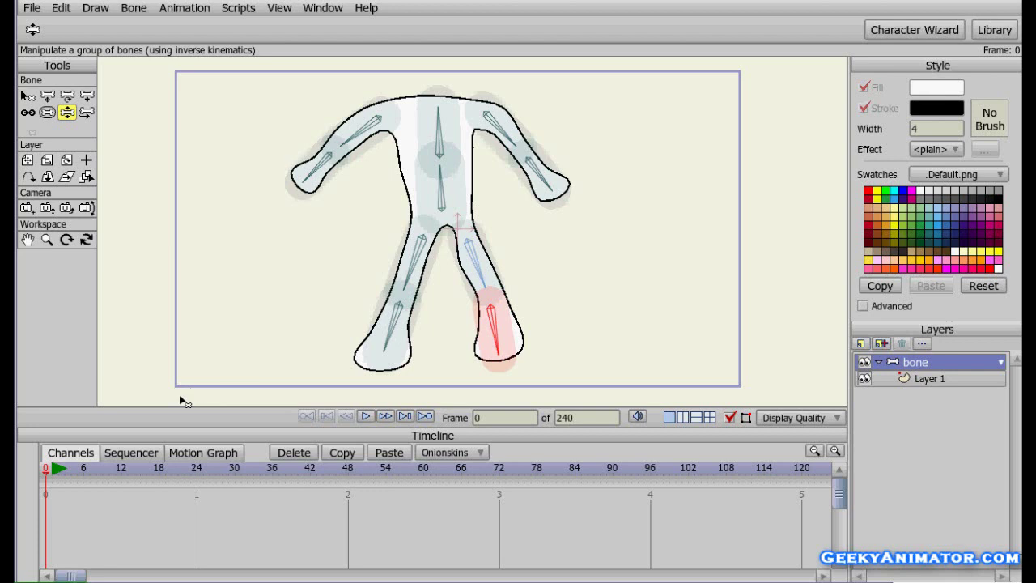
- Keyframe the right-hand-side lower leg bent inward at frame 12 and the left-hand-side lower leg bent inward at frame 24
click(121, 475)
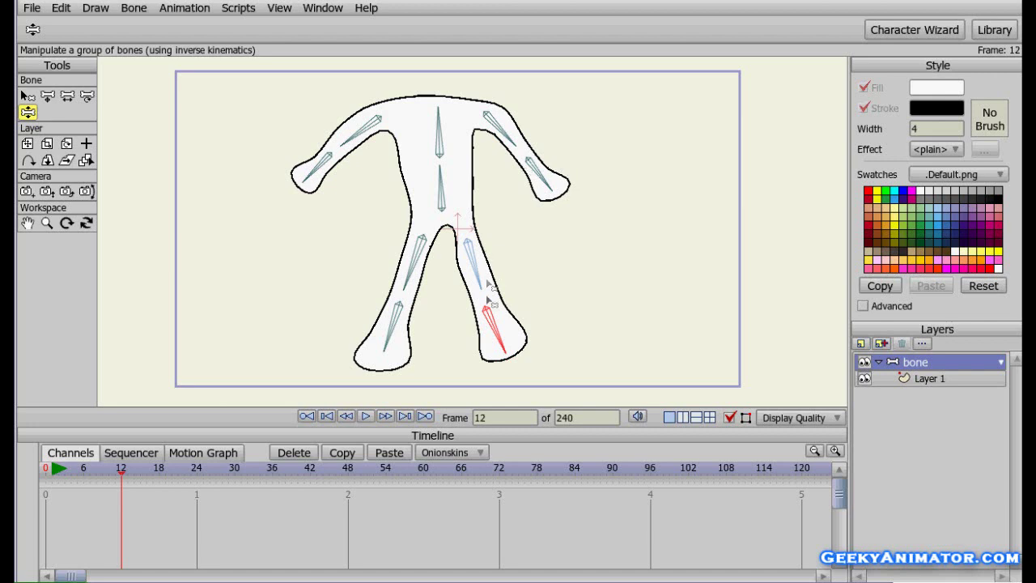
drag(491, 324, 472, 357)
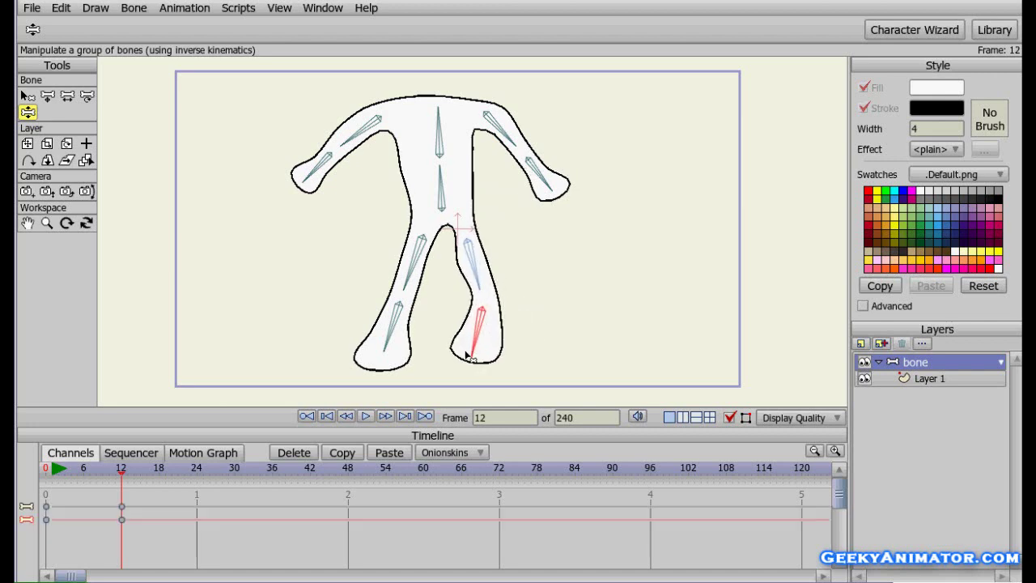
click(194, 469)
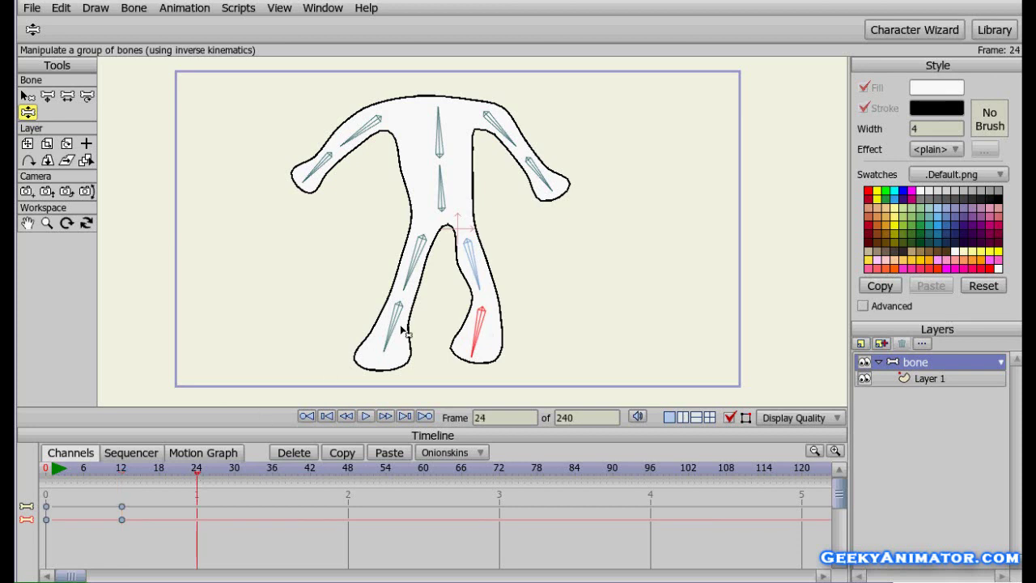
drag(393, 330, 402, 361)
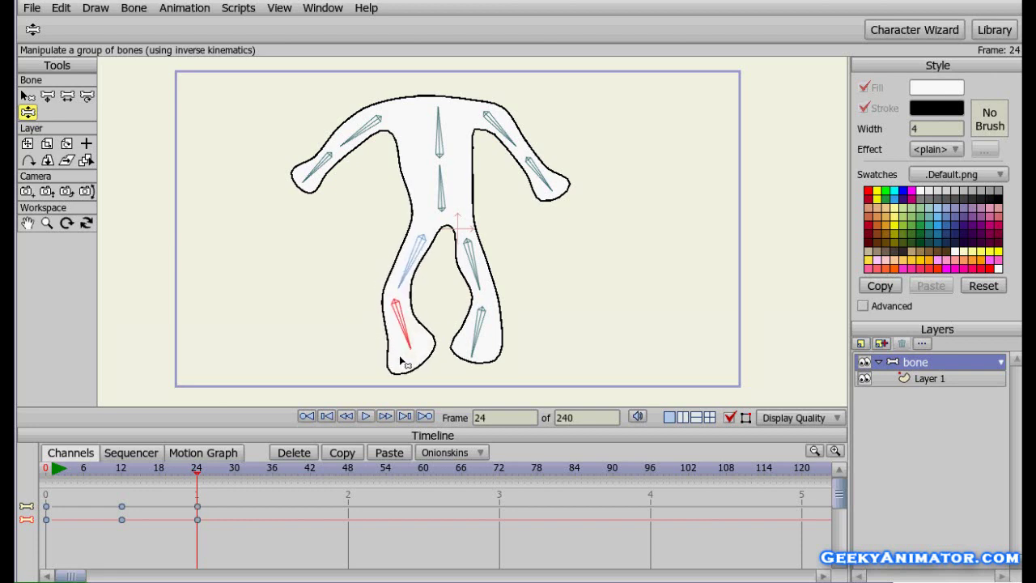
- Keyframe the upper torso tilted slightly to the right at frame 36 and the right-hand-side arm swung outward at frame 48
click(274, 471)
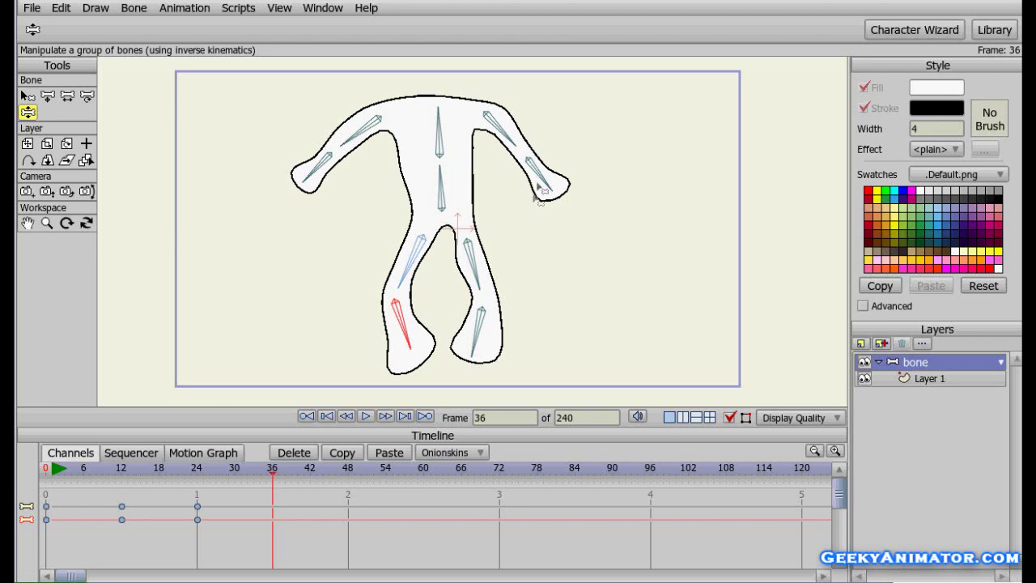
drag(440, 139, 444, 139)
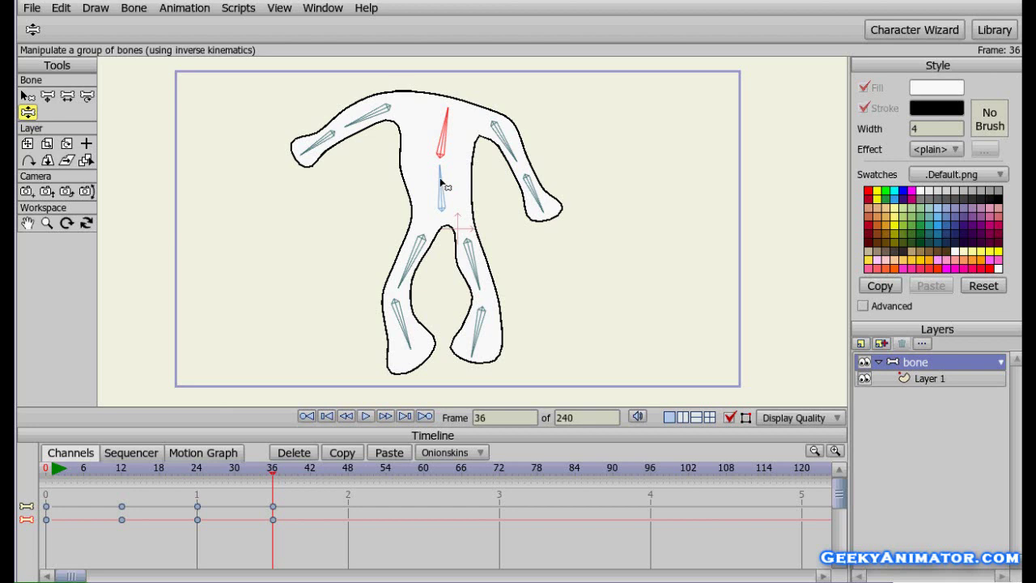
click(348, 469)
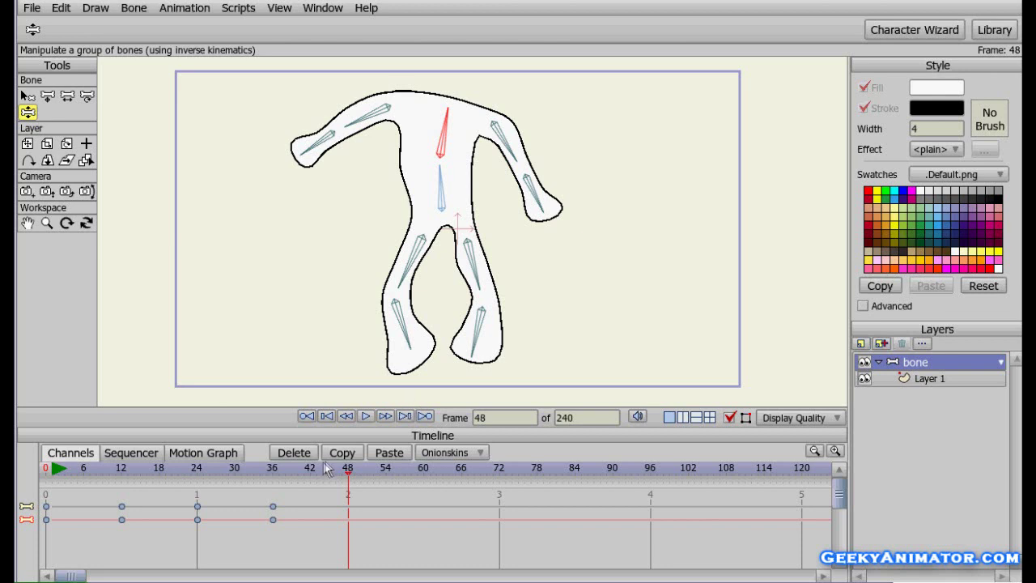
click(538, 198)
drag(538, 198, 597, 177)
- Keyframe the left-hand-side arm raised at frame 60 and swung down toward the body at frame 72, and scrub through the animation
click(423, 472)
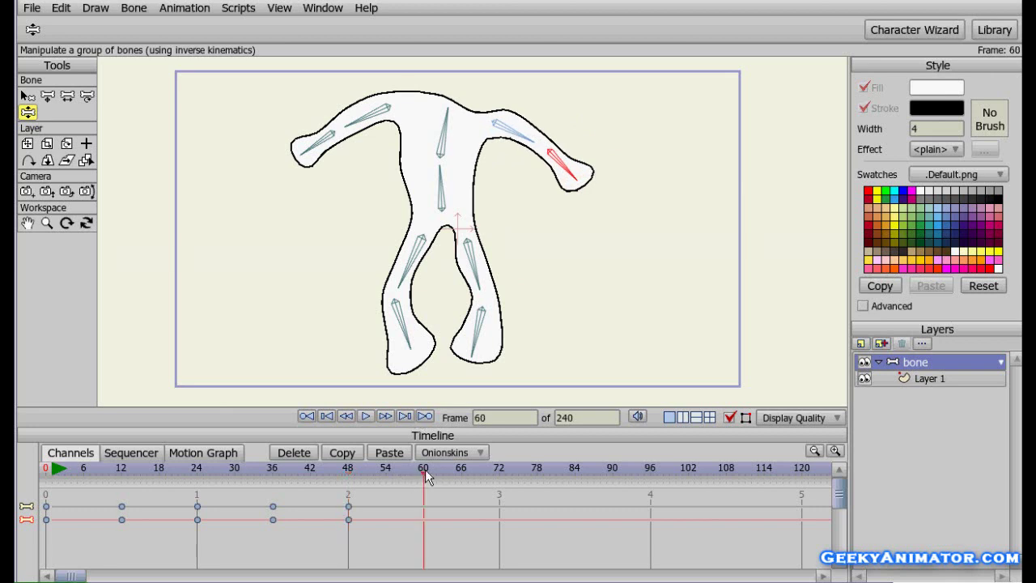
drag(324, 148, 310, 118)
click(499, 472)
drag(311, 126, 386, 242)
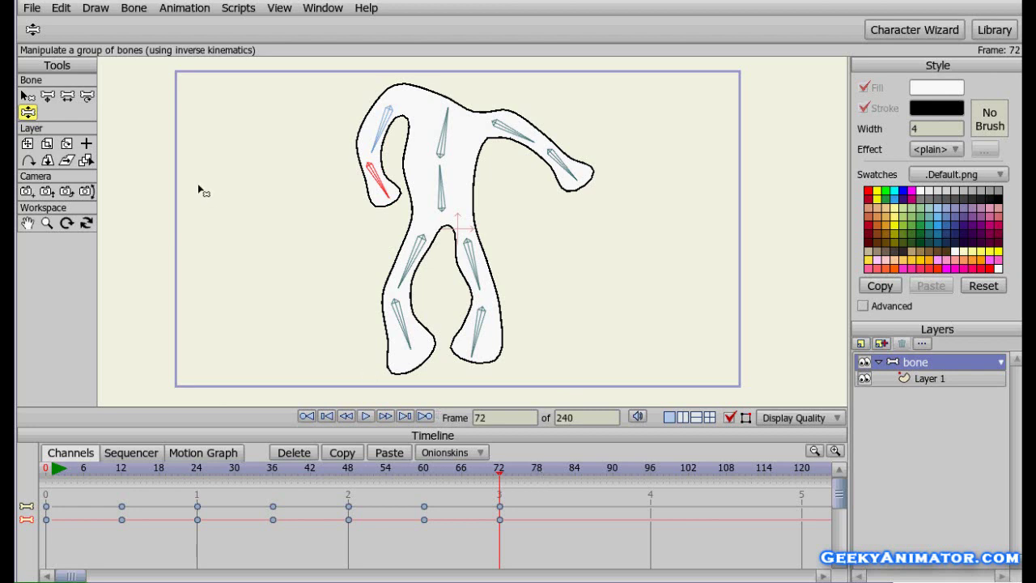
drag(134, 473, 429, 487)
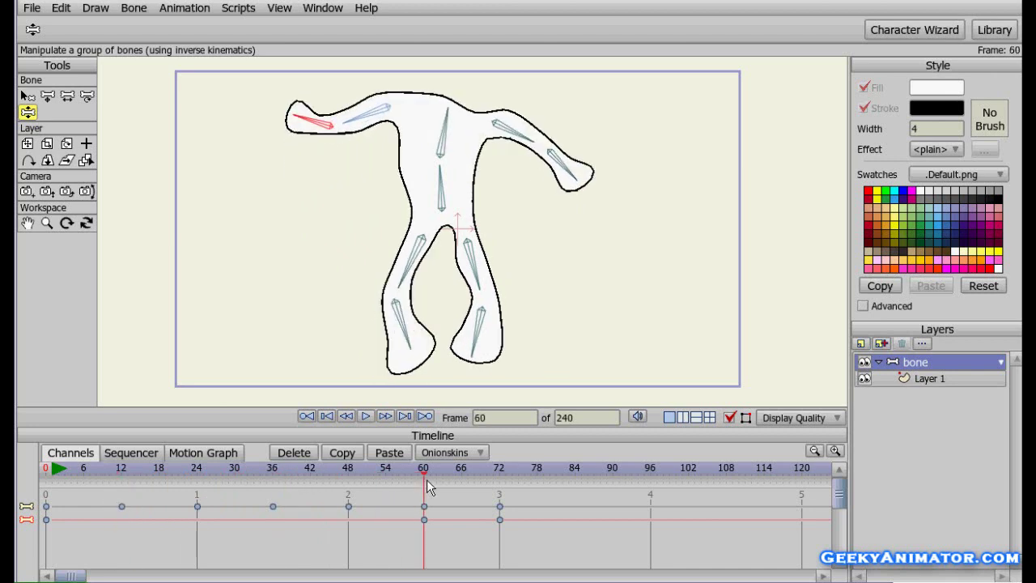